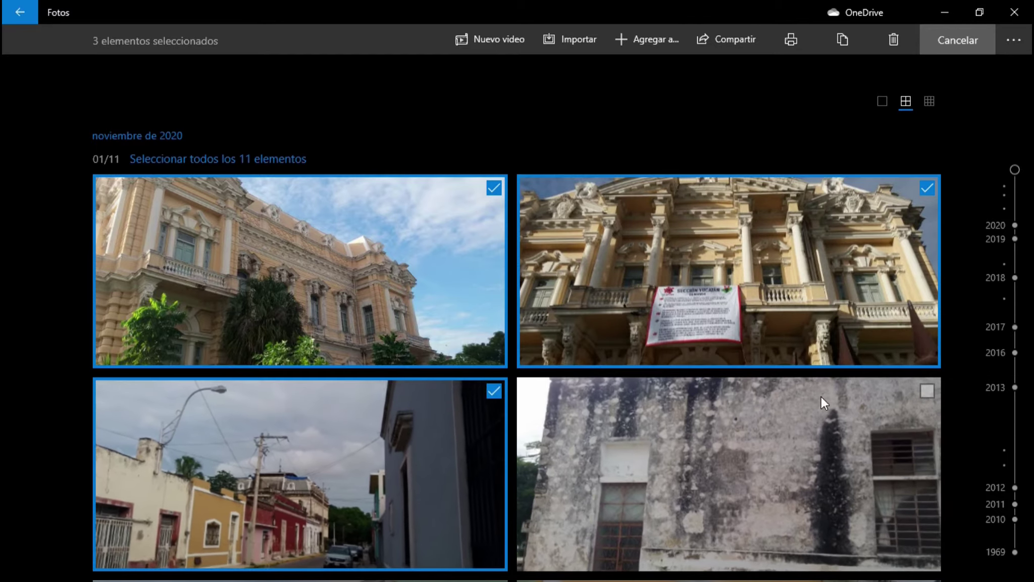
# - Add the remaining eight November 2020 photos to the selection so that all 11 are selected
pyautogui.click(926, 391)
pyautogui.scroll(-4, 606, 414)
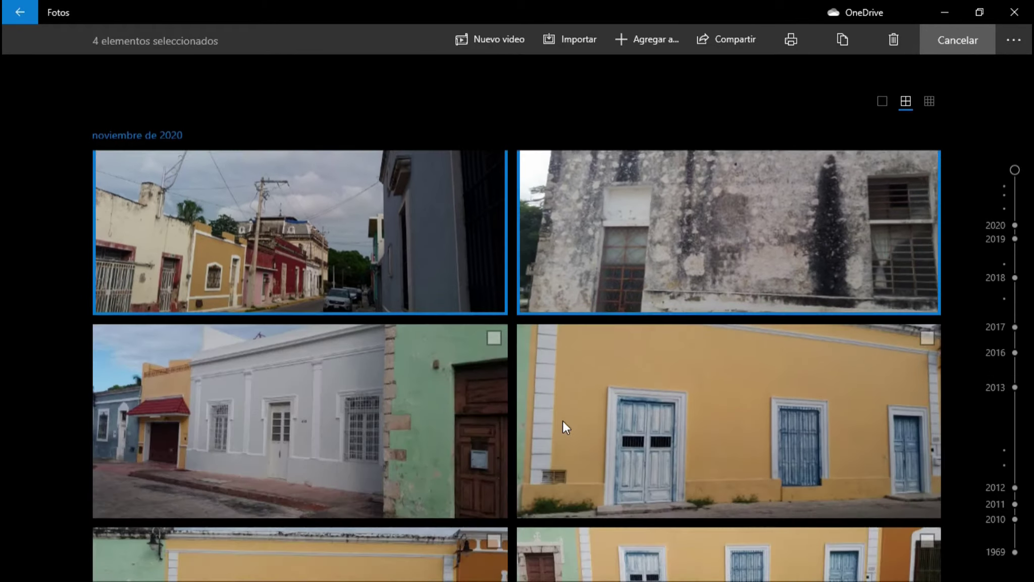
pyautogui.click(510, 323)
pyautogui.click(927, 323)
pyautogui.scroll(-3, 645, 380)
pyautogui.click(495, 389)
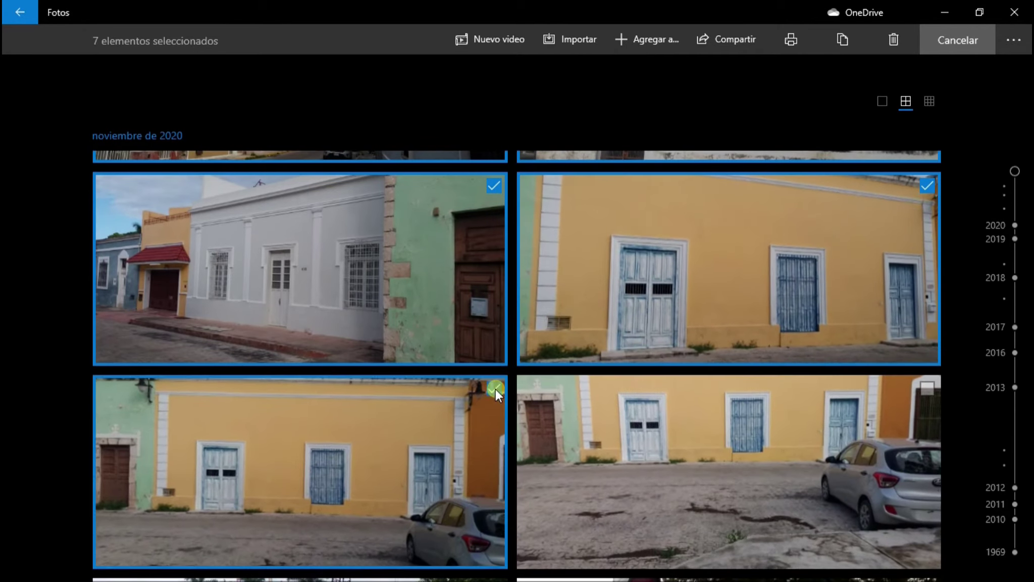
pyautogui.click(919, 389)
pyautogui.scroll(-3, 462, 427)
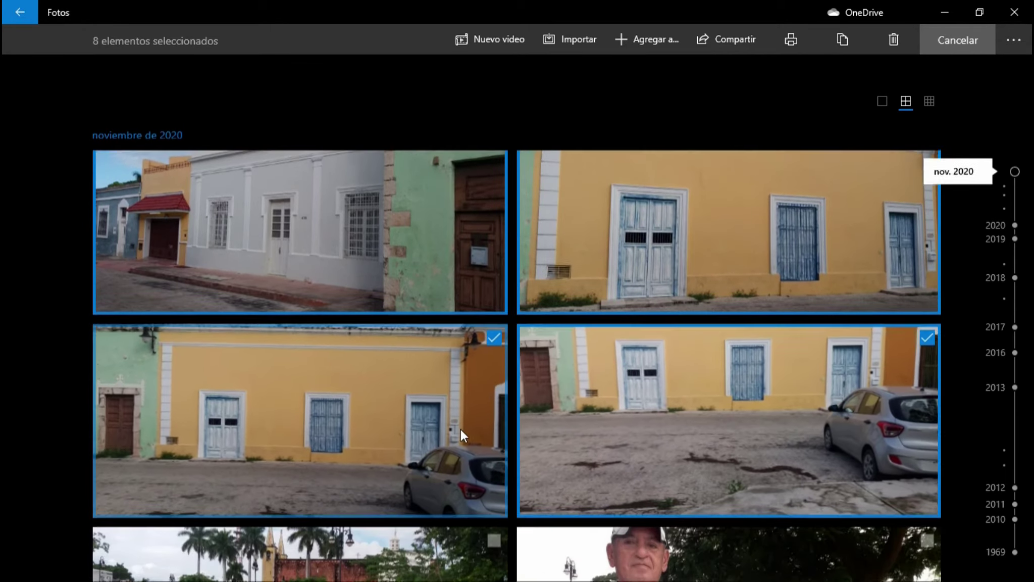
pyautogui.click(492, 456)
pyautogui.scroll(-3, 640, 454)
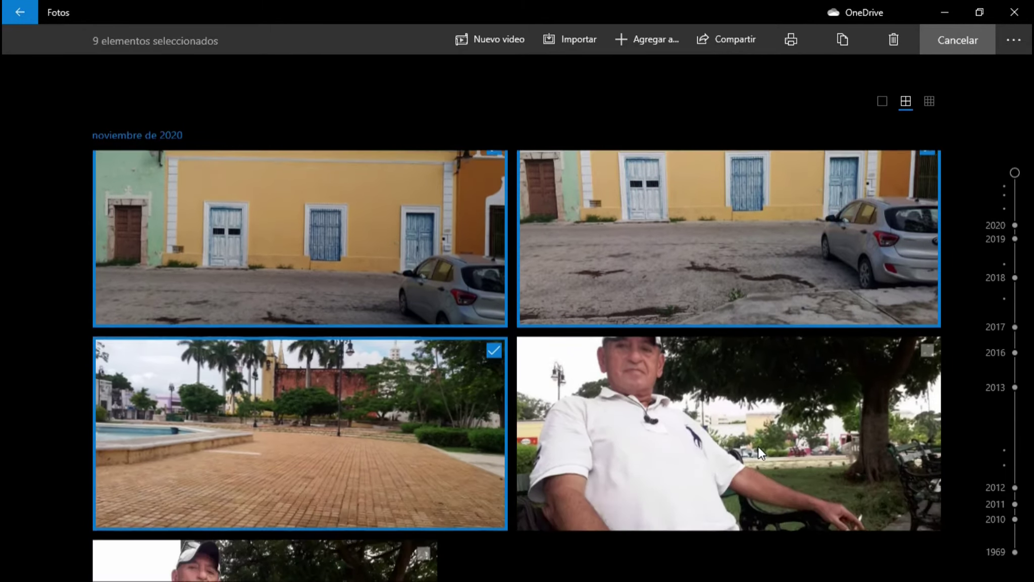
pyautogui.click(927, 317)
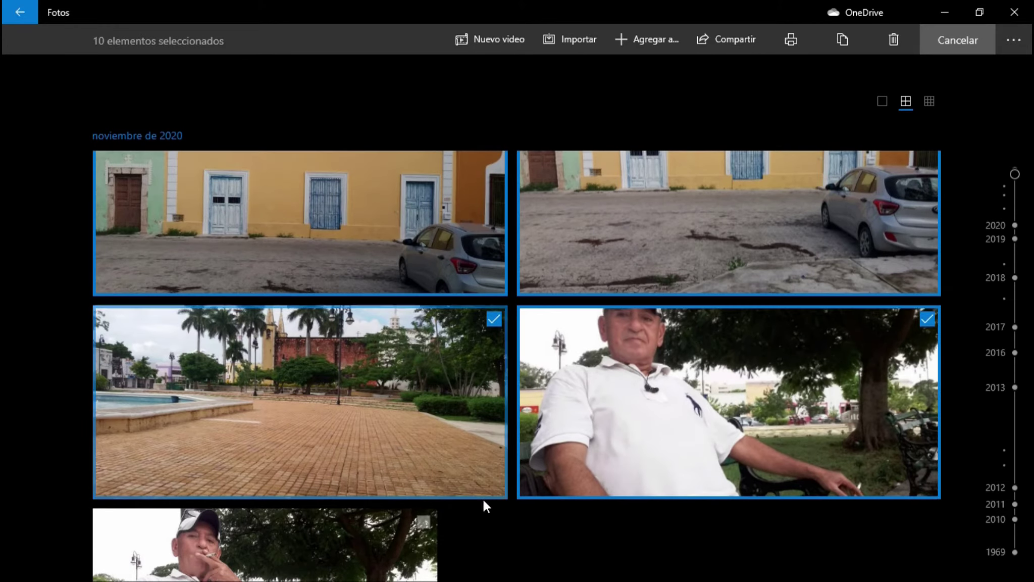
pyautogui.click(424, 521)
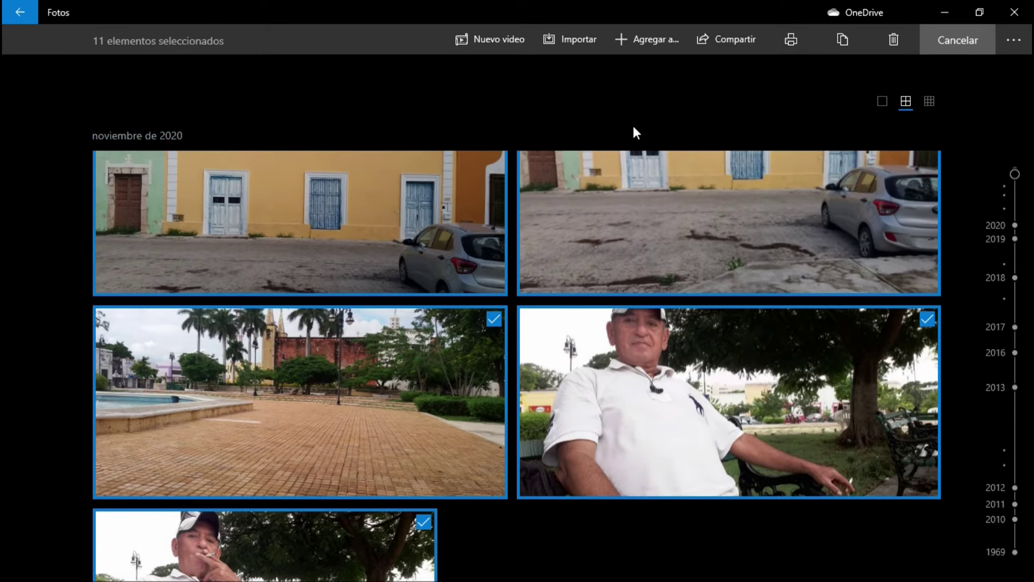
# - Create an automatic video from the selected photos and name it "merida"
pyautogui.click(488, 46)
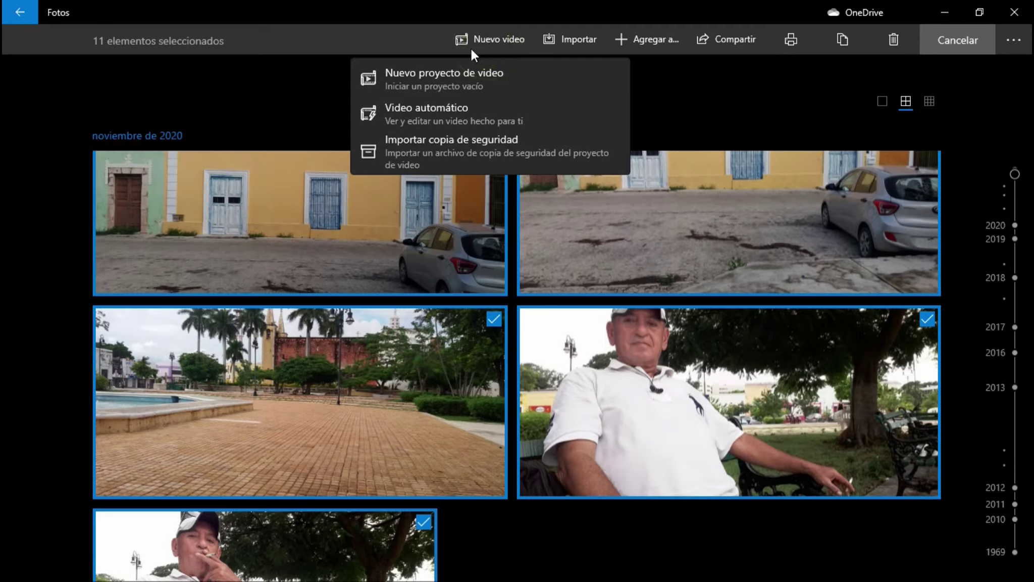
pyautogui.click(450, 112)
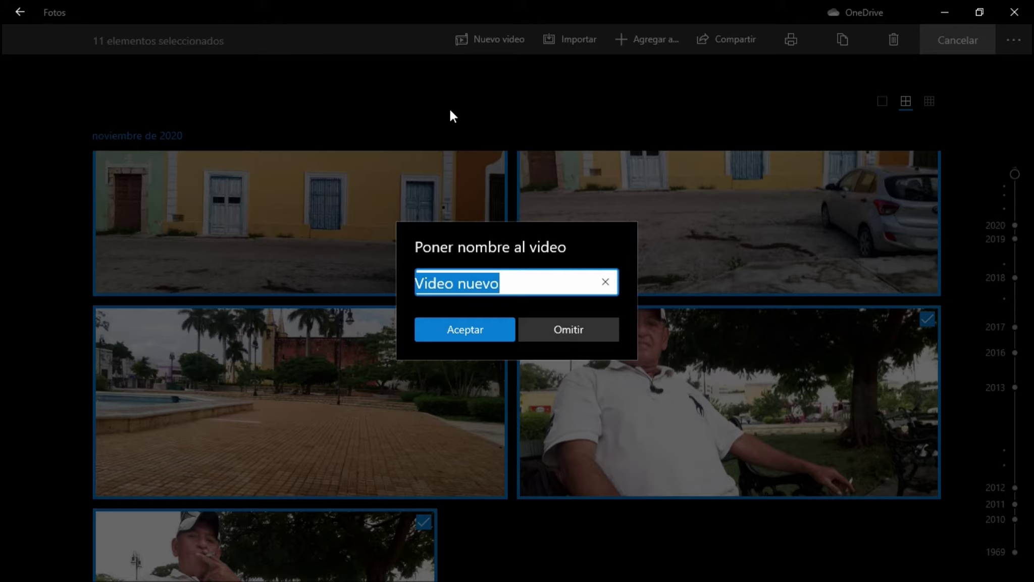
pyautogui.write('merid')
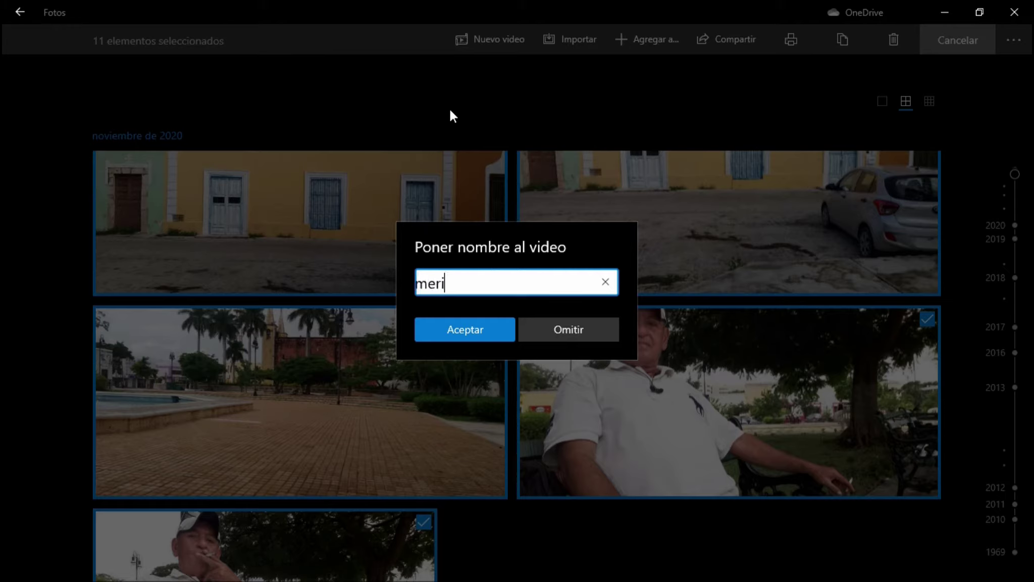
pyautogui.write('a')
pyautogui.click(459, 328)
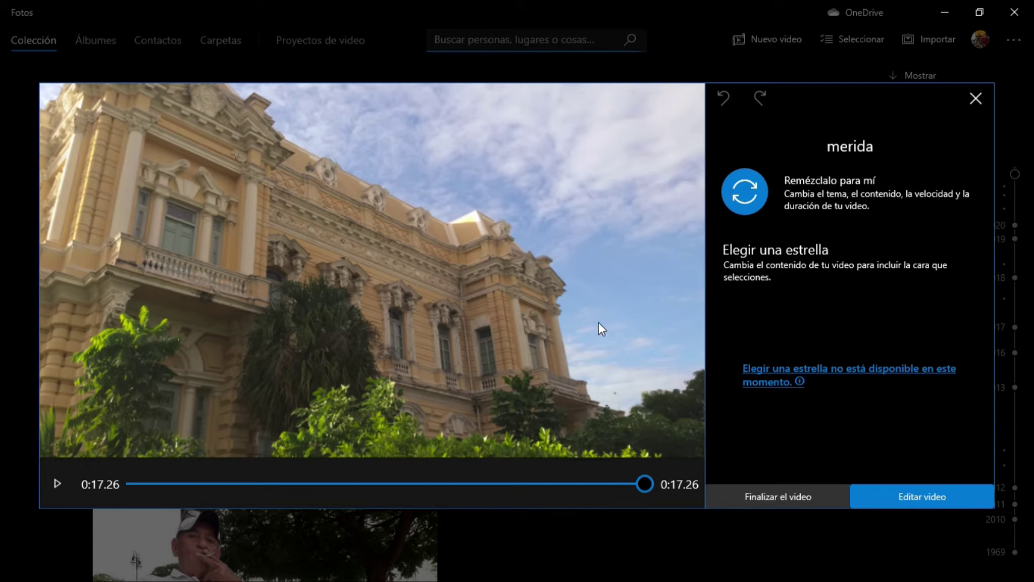
# - Export the finished video in high 1080p quality as merida.mp4 to the Videos folder, replacing the existing file
pyautogui.click(789, 498)
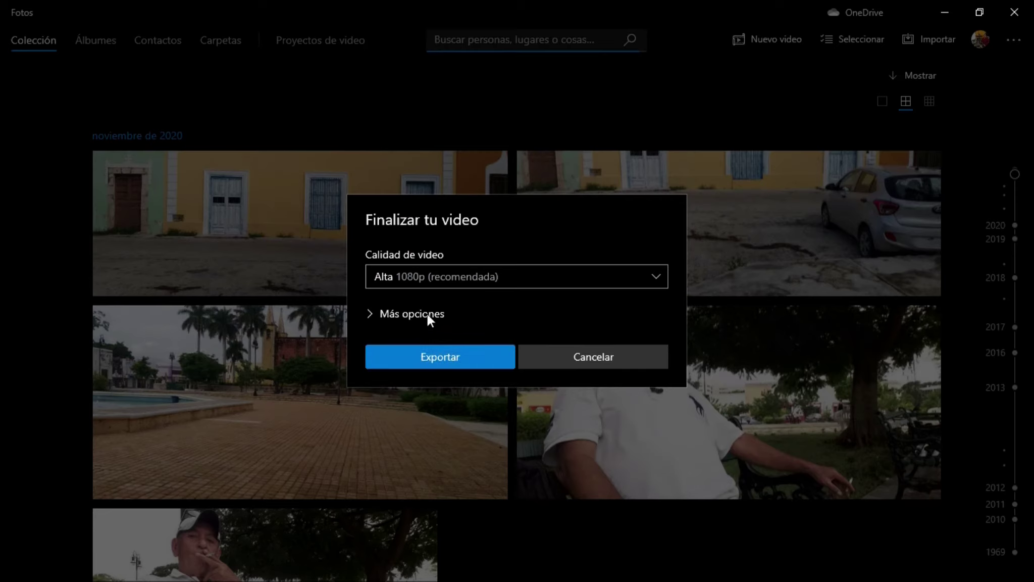
pyautogui.click(438, 357)
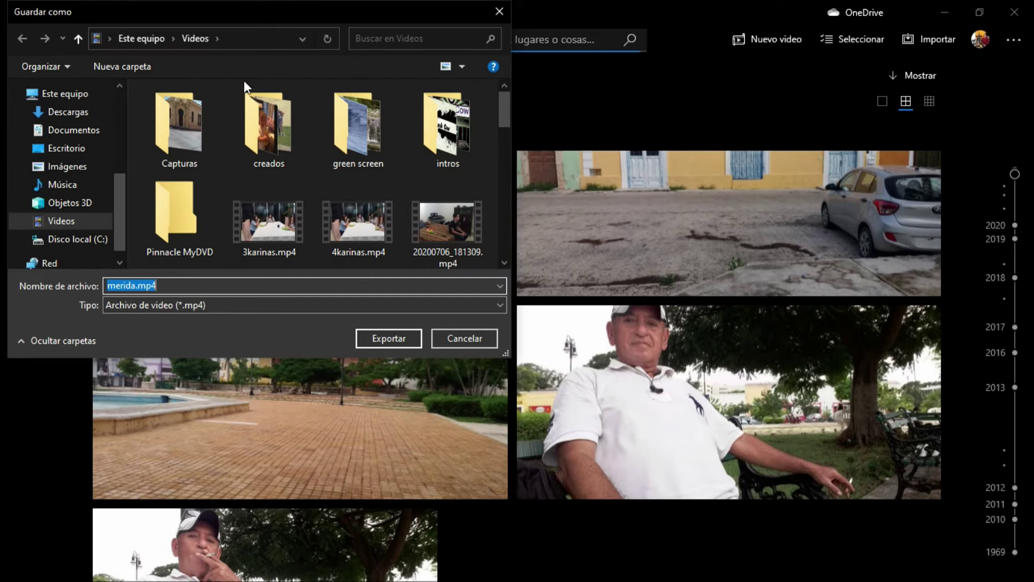
pyautogui.click(381, 340)
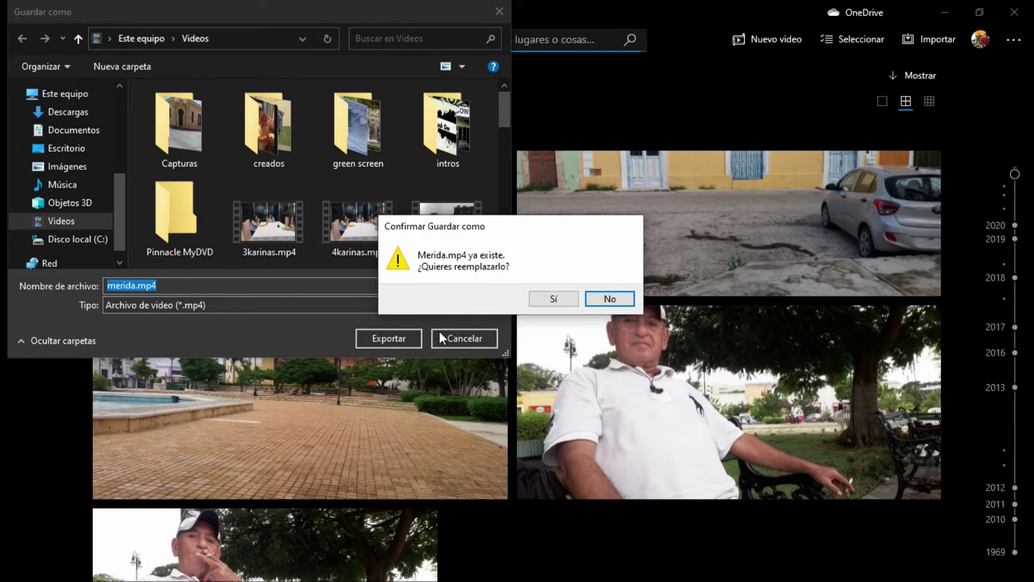
pyautogui.click(551, 298)
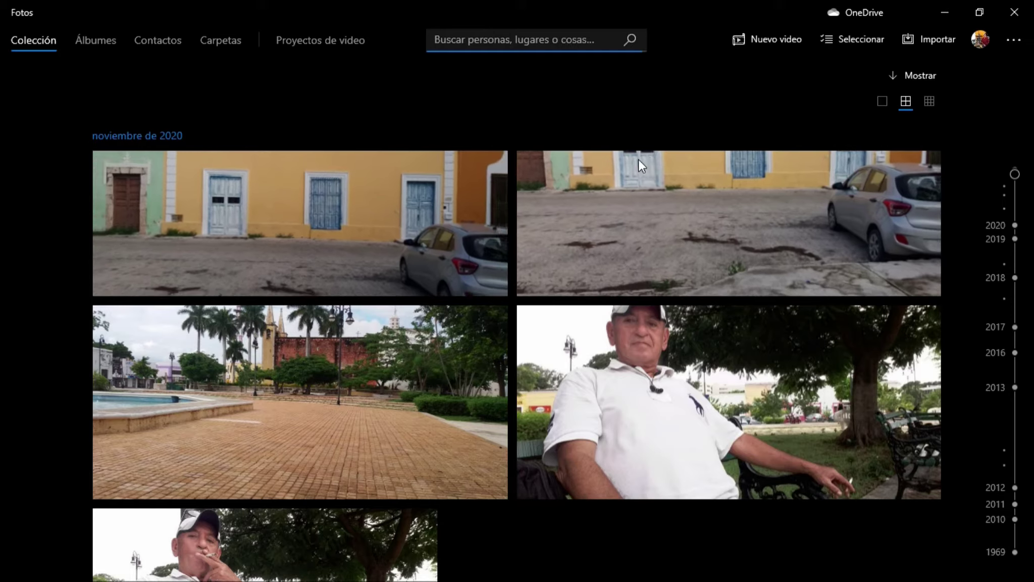
# - Minimize the photo collection, review the exported Merida.mp4 playback and close its window
pyautogui.click(944, 11)
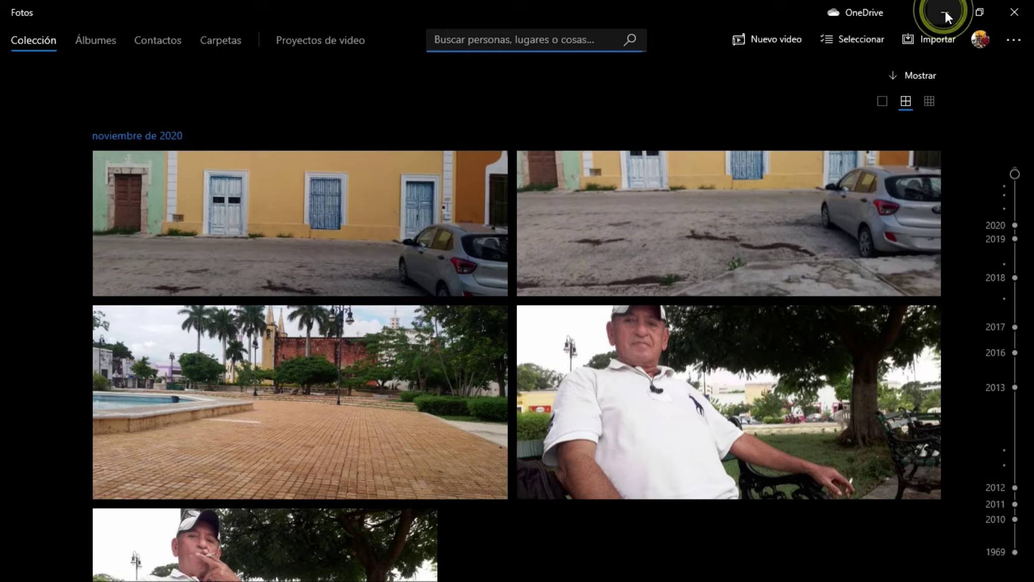
pyautogui.moveTo(515, 578)
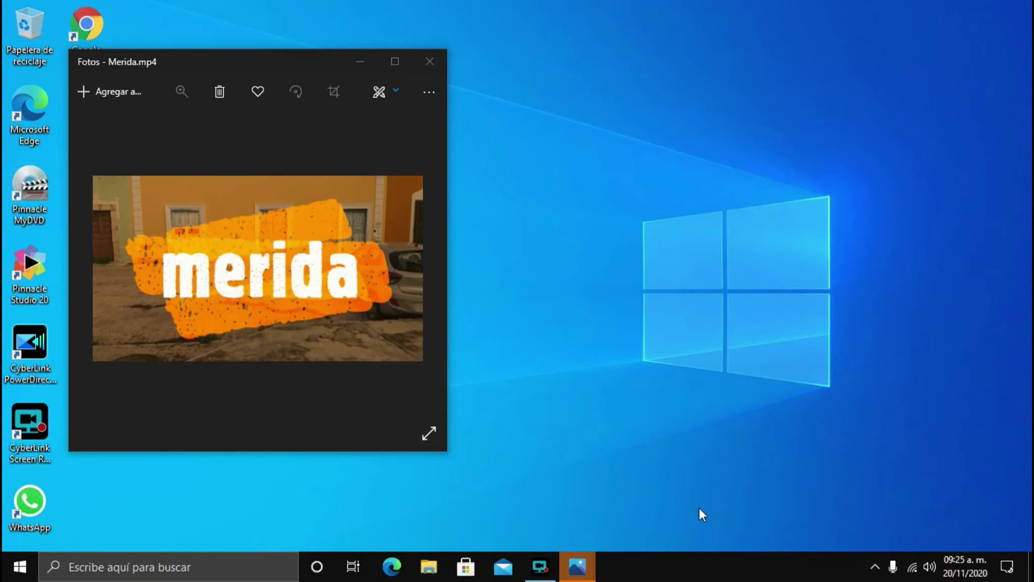
pyautogui.moveTo(581, 568)
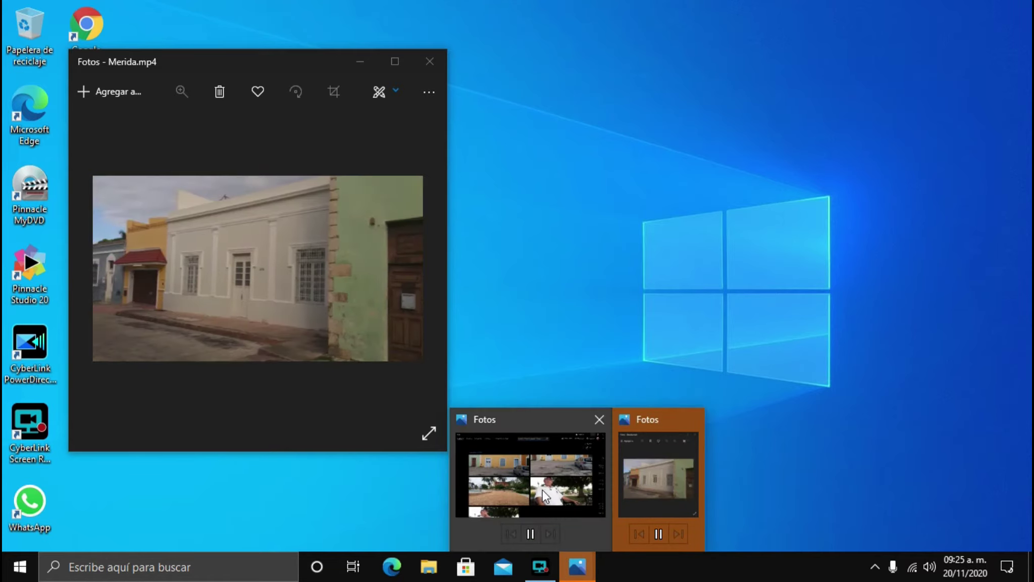
pyautogui.moveTo(71, 300)
pyautogui.click(88, 435)
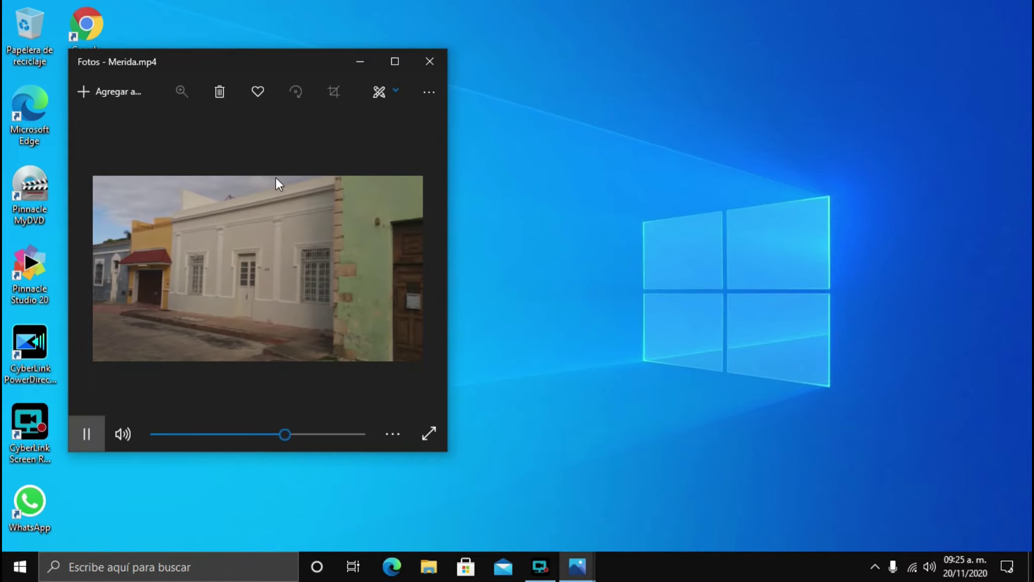
pyautogui.click(429, 63)
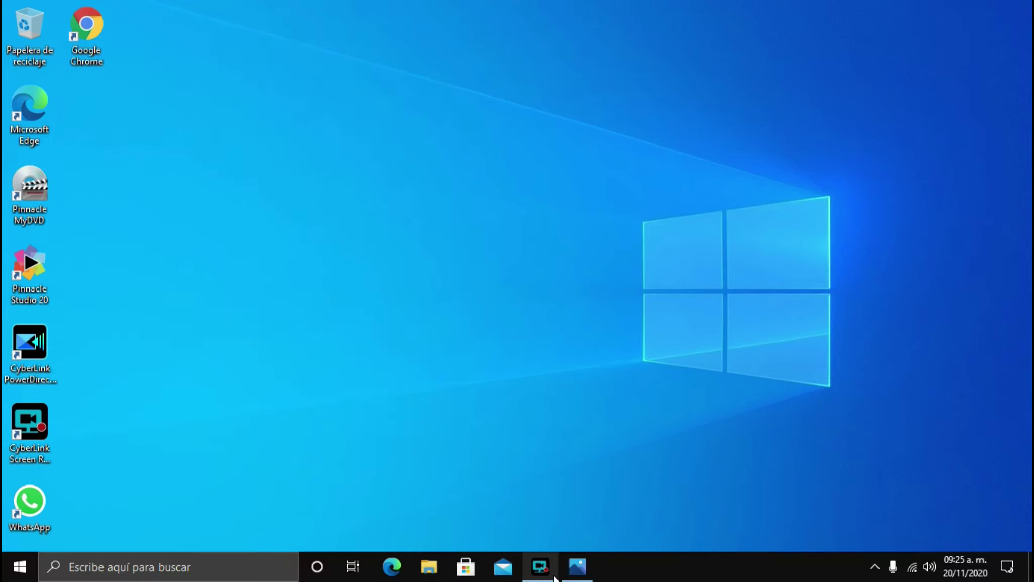
pyautogui.click(539, 566)
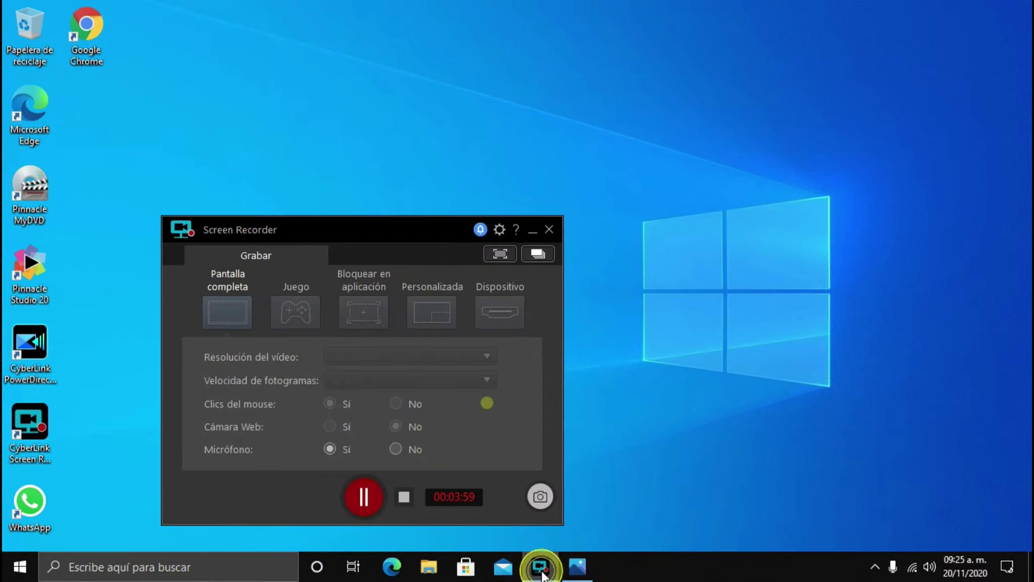
pyautogui.click(371, 501)
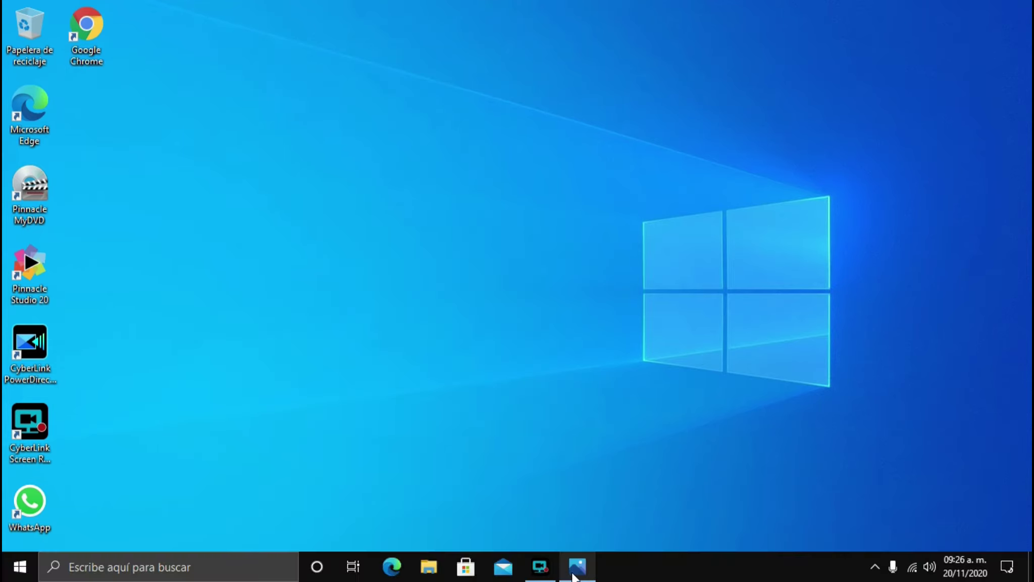
# - Switch back to the Photos collection and select the first six photos of November 2020
pyautogui.click(574, 570)
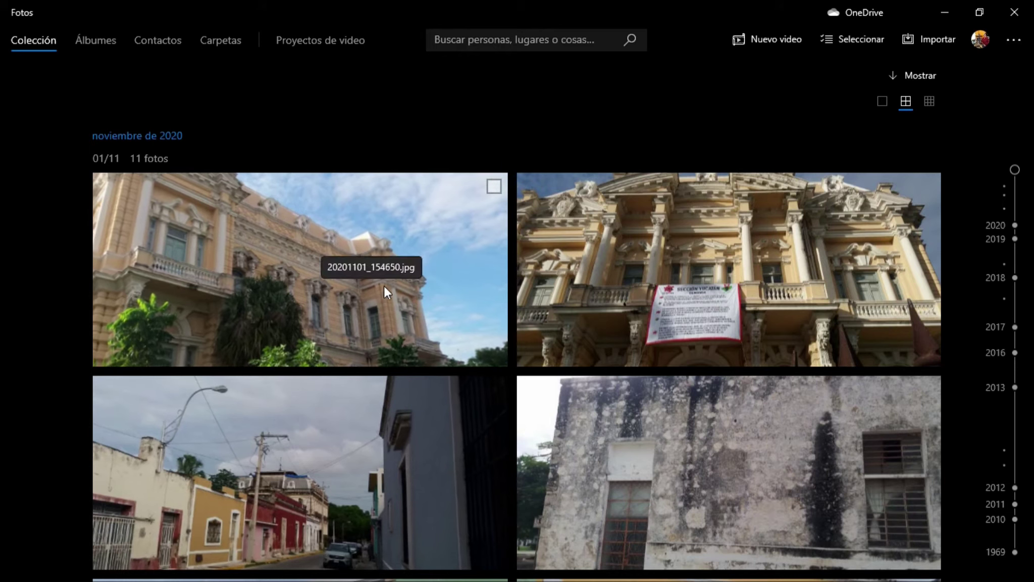
pyautogui.click(494, 187)
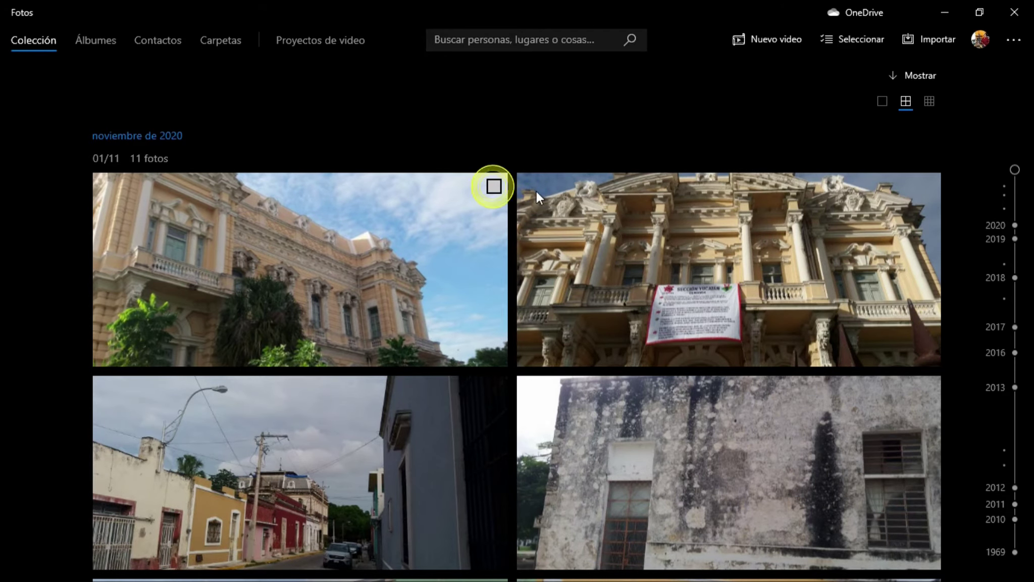
pyautogui.click(928, 188)
pyautogui.click(926, 391)
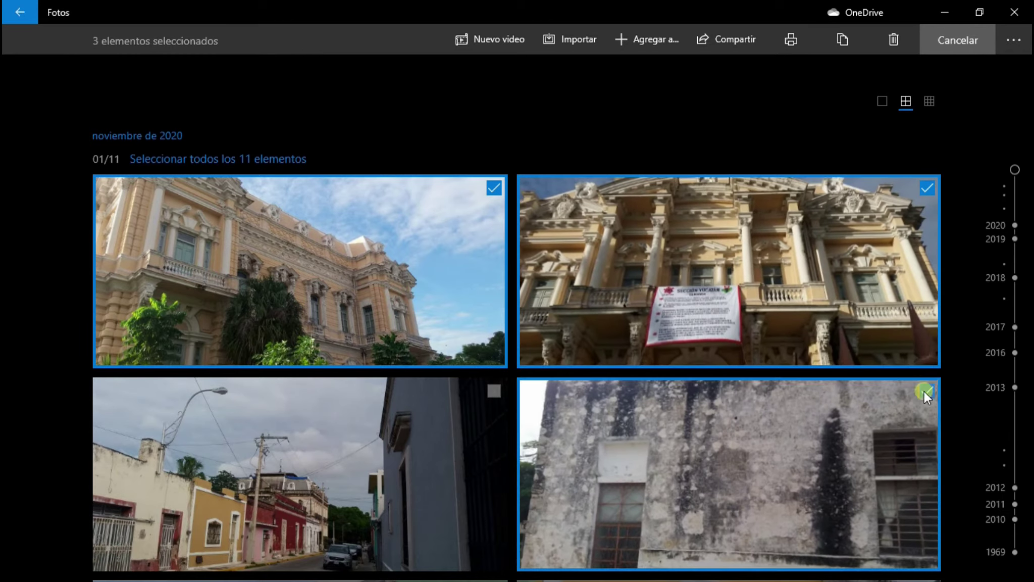
pyautogui.click(499, 395)
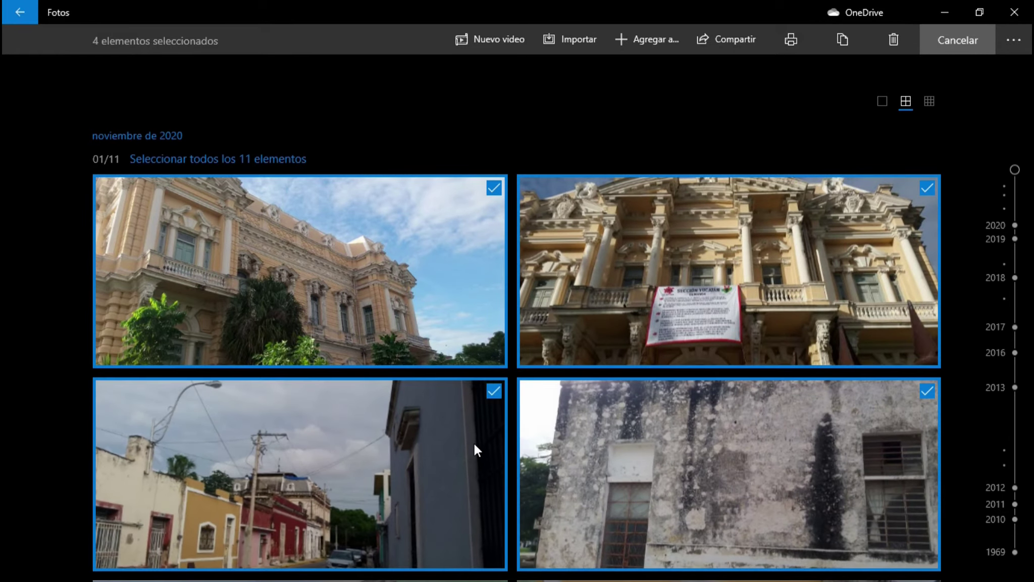
pyautogui.scroll(-3, 474, 443)
pyautogui.click(494, 391)
pyautogui.click(926, 388)
# - Add the last five November 2020 photos to the selection, down to the man smoking on the bench
pyautogui.scroll(-3, 656, 426)
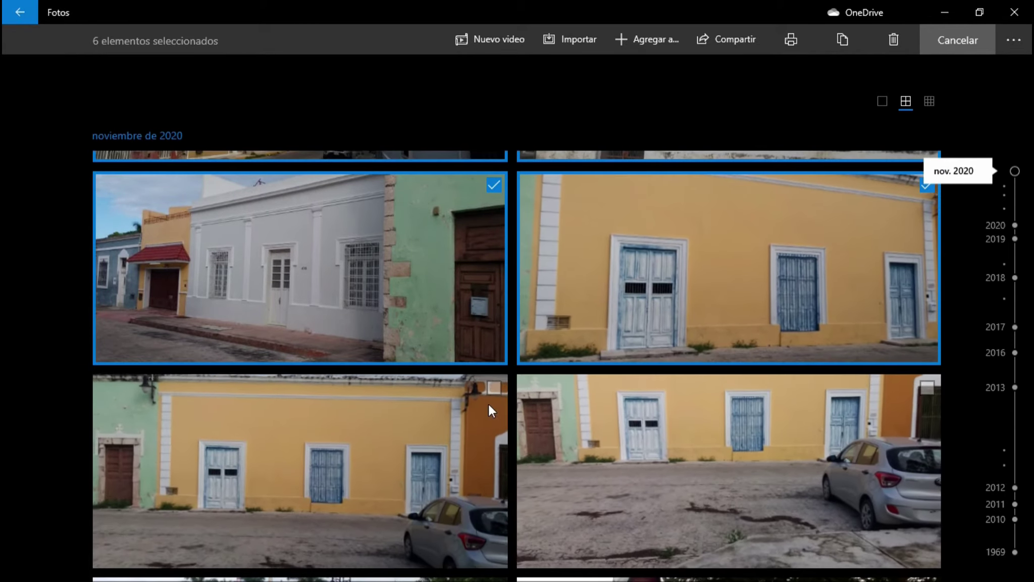
pyautogui.click(492, 385)
pyautogui.click(925, 386)
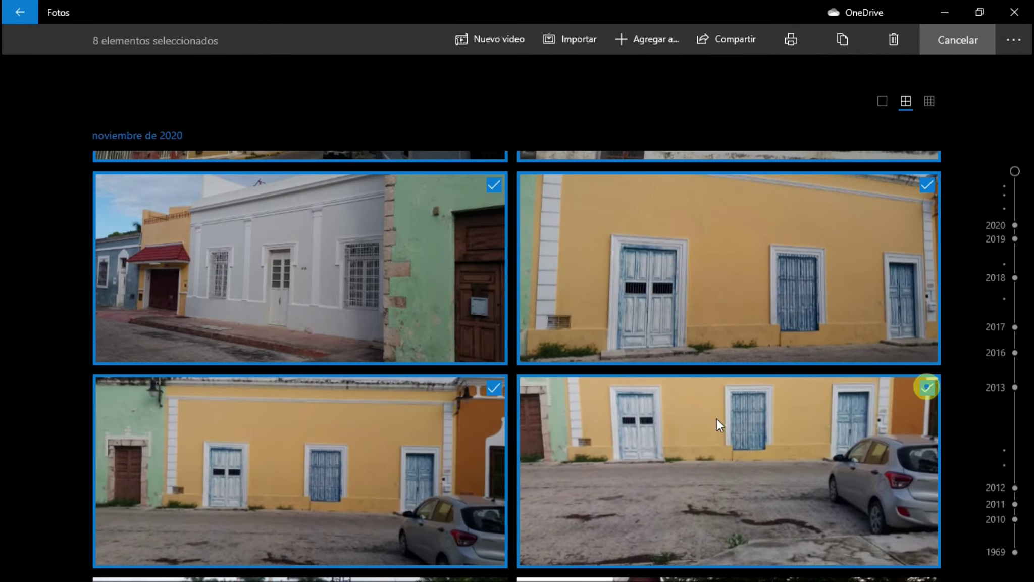
pyautogui.scroll(-3, 508, 354)
pyautogui.click(492, 319)
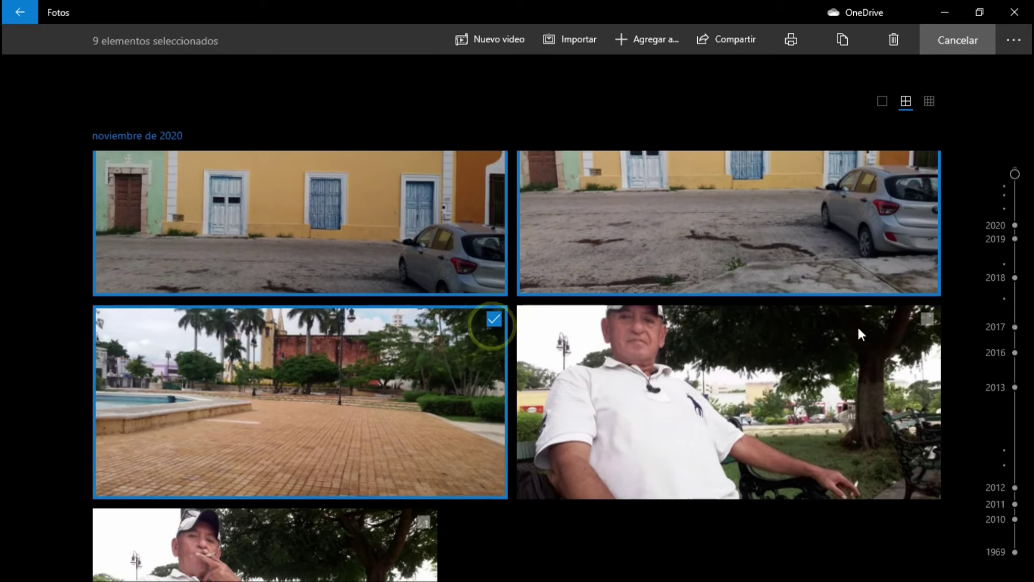
pyautogui.click(927, 319)
pyautogui.scroll(-3, 555, 413)
pyautogui.click(423, 385)
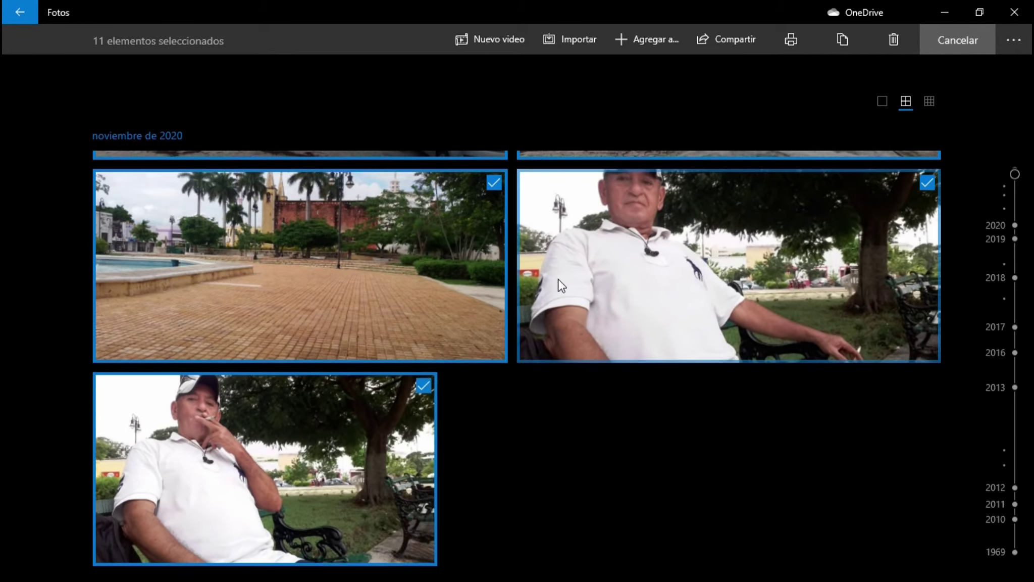
# - Start a new video project from the 11 selected photos
pyautogui.click(504, 41)
pyautogui.click(422, 78)
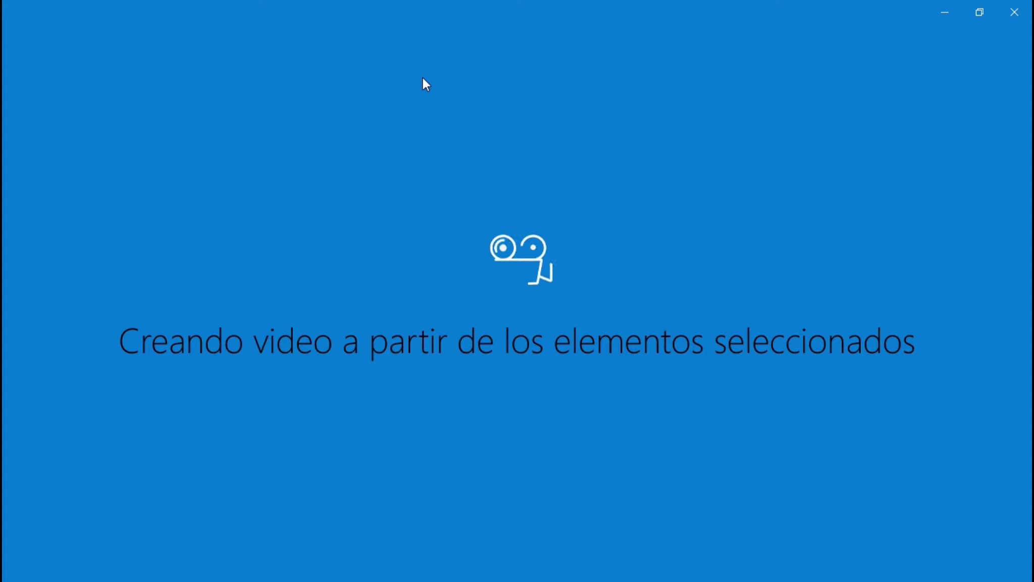
pyautogui.click(942, 12)
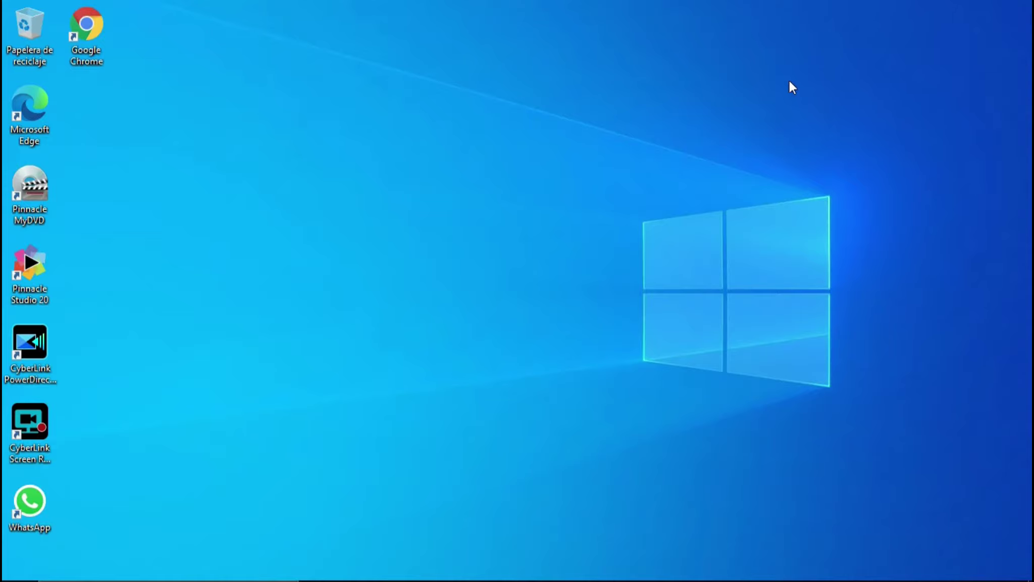
pyautogui.click(539, 575)
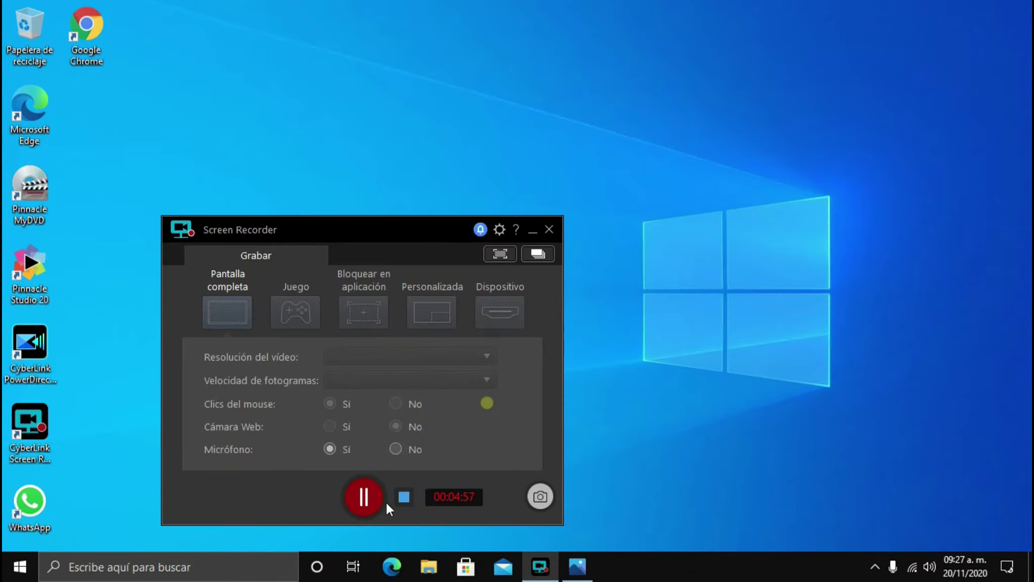
pyautogui.click(364, 497)
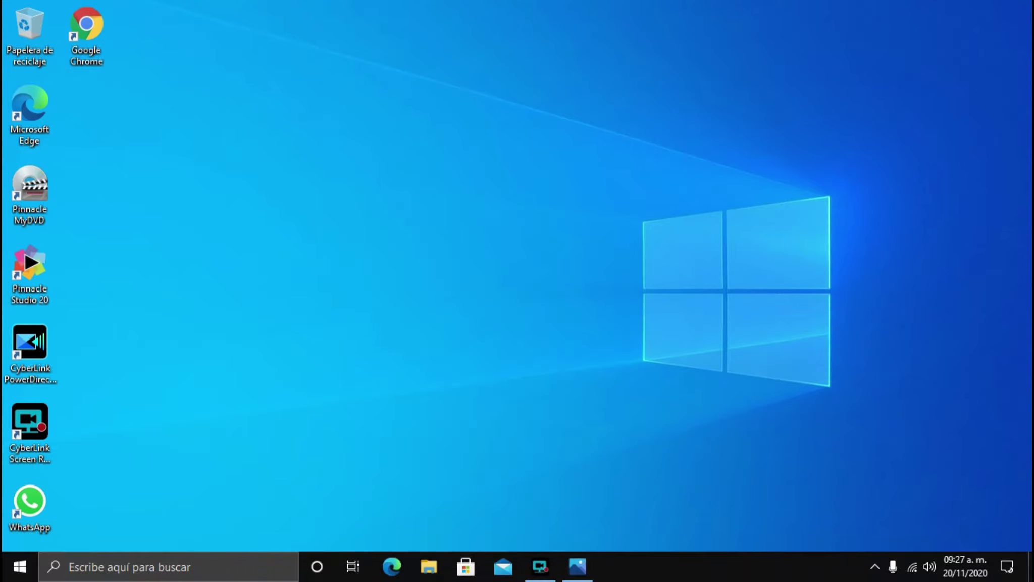
# - Switch back to Photos and name the new video project "merida 2"
pyautogui.click(574, 569)
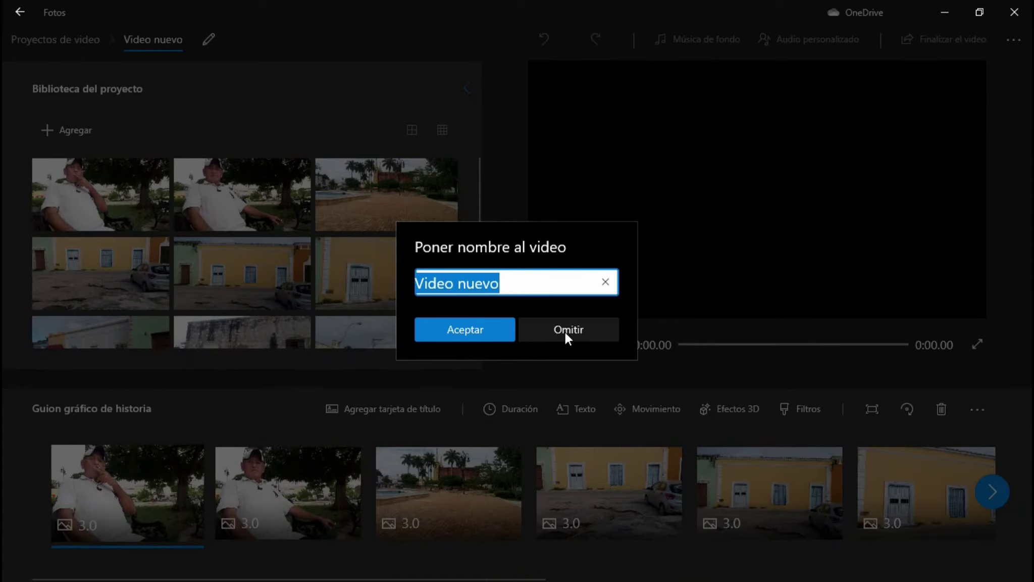
pyautogui.write('m')
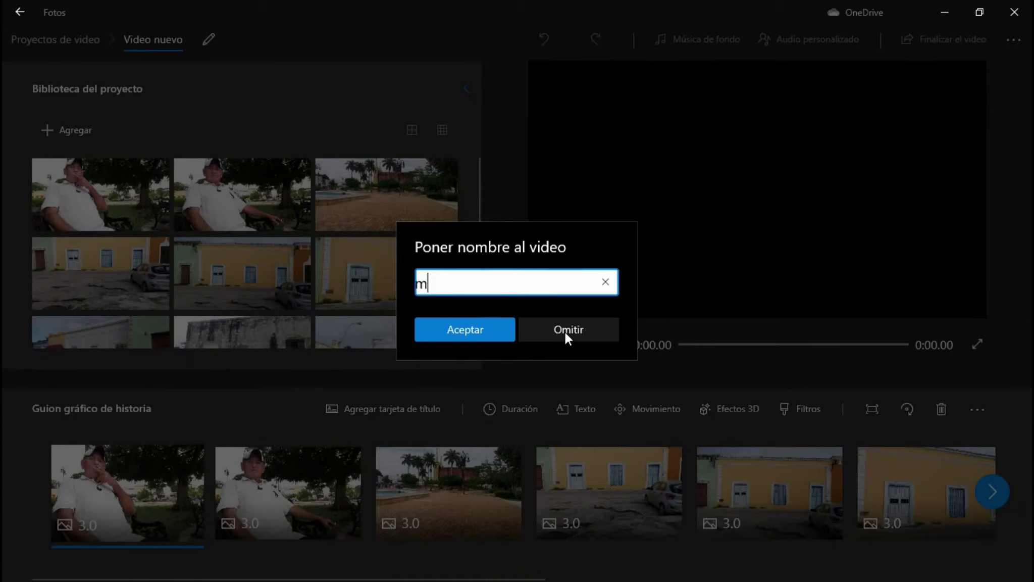
pyautogui.write('erida 2')
pyautogui.click(479, 331)
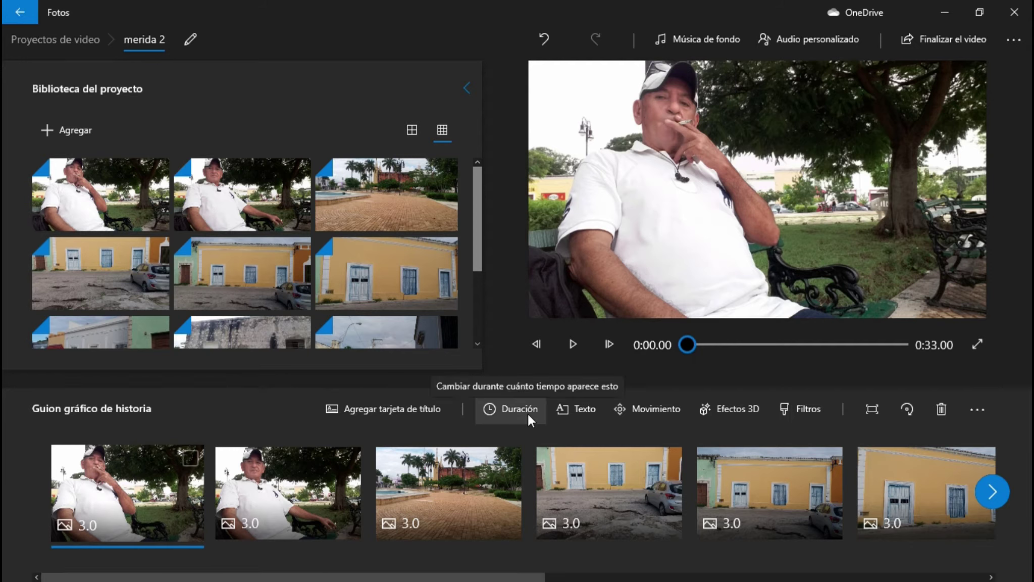
# - Set the duration of the second storyboard photo, the man with his arm on the bench, to 7 seconds
pyautogui.click(317, 481)
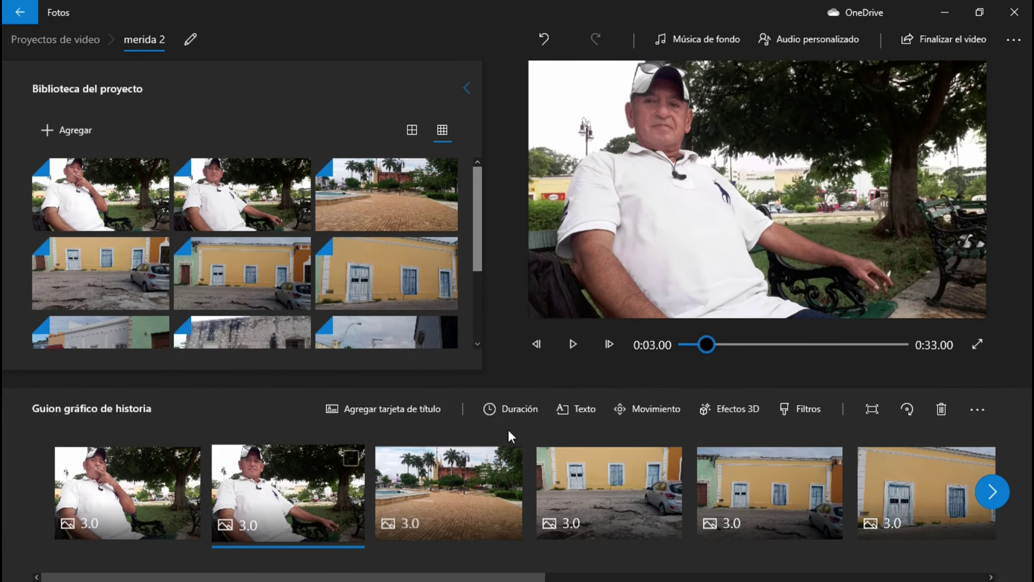
pyautogui.click(521, 411)
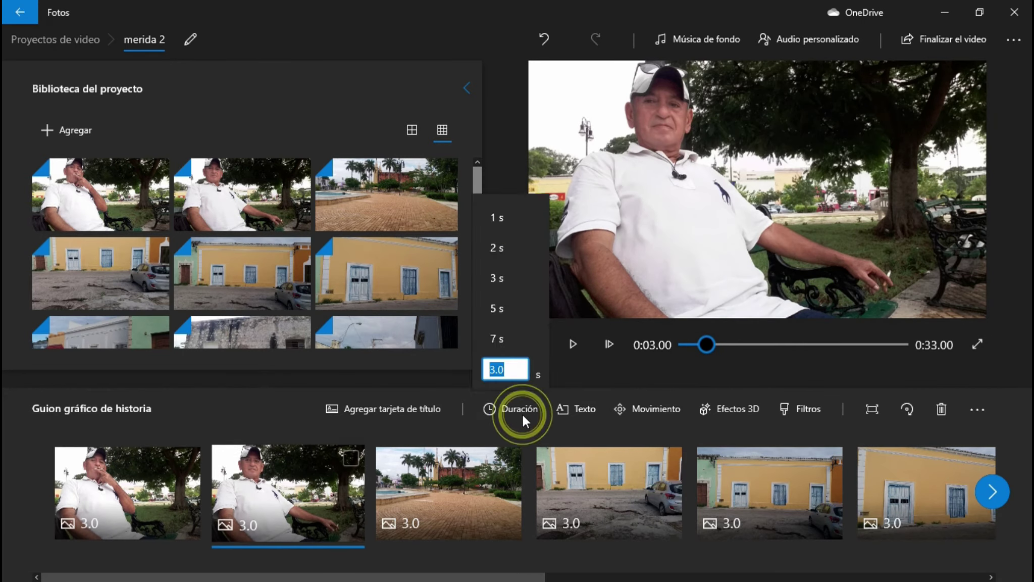
pyautogui.click(493, 338)
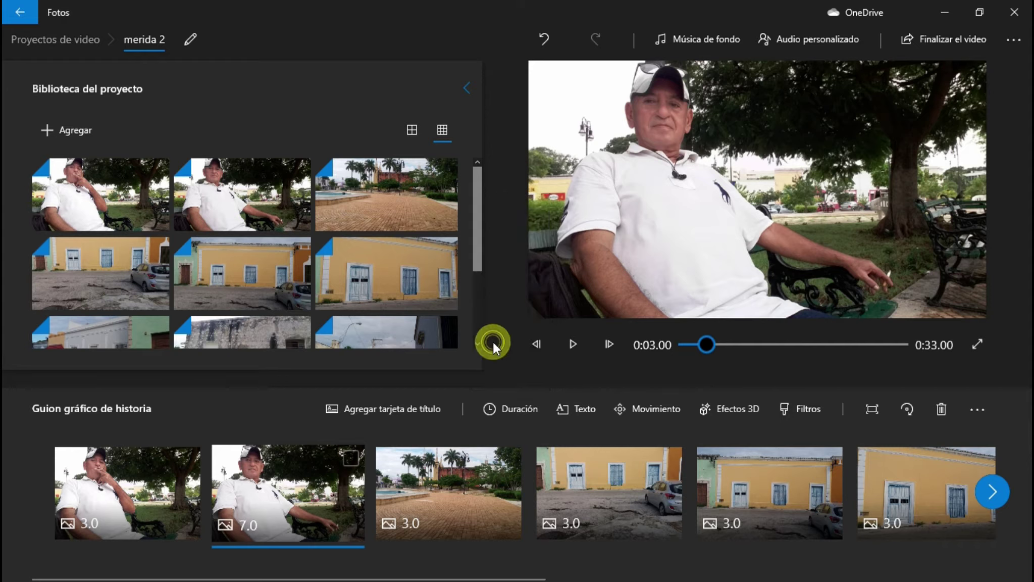
# - Add the Cascada 3D effect over the fountain in the plaza photo and slightly raise the effect's volume
pyautogui.click(490, 486)
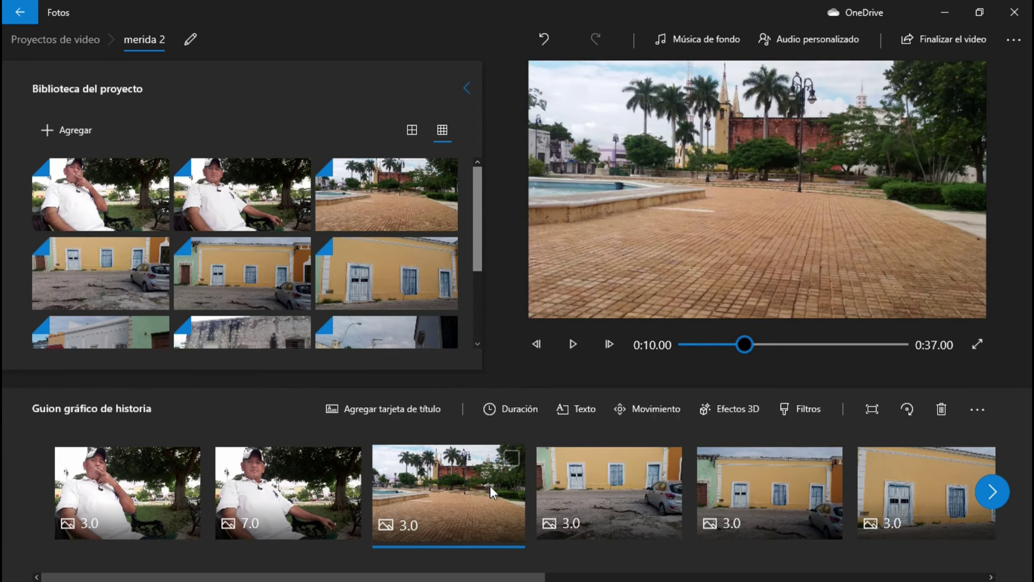
pyautogui.click(741, 409)
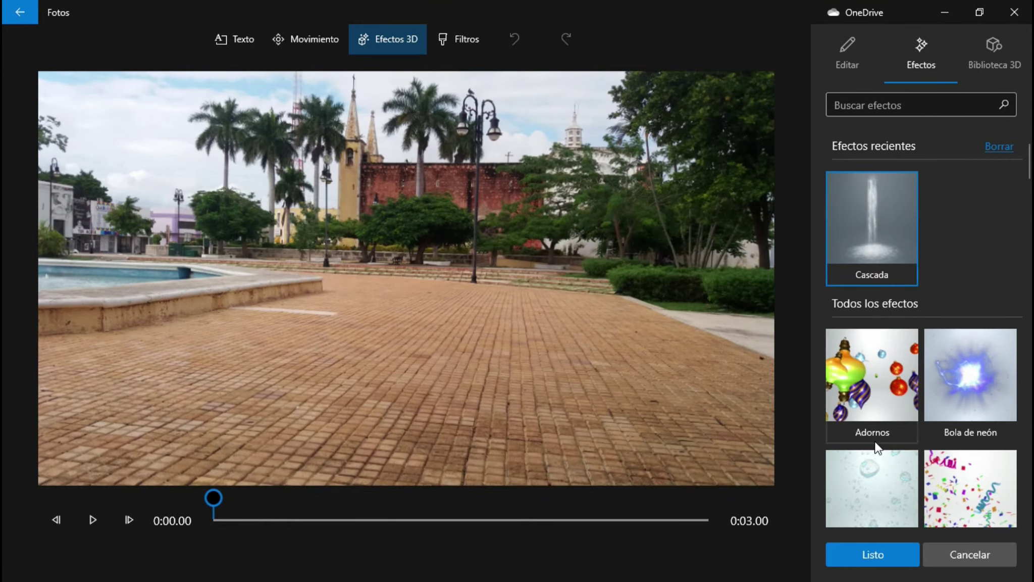
pyautogui.scroll(-3, 878, 465)
pyautogui.click(874, 381)
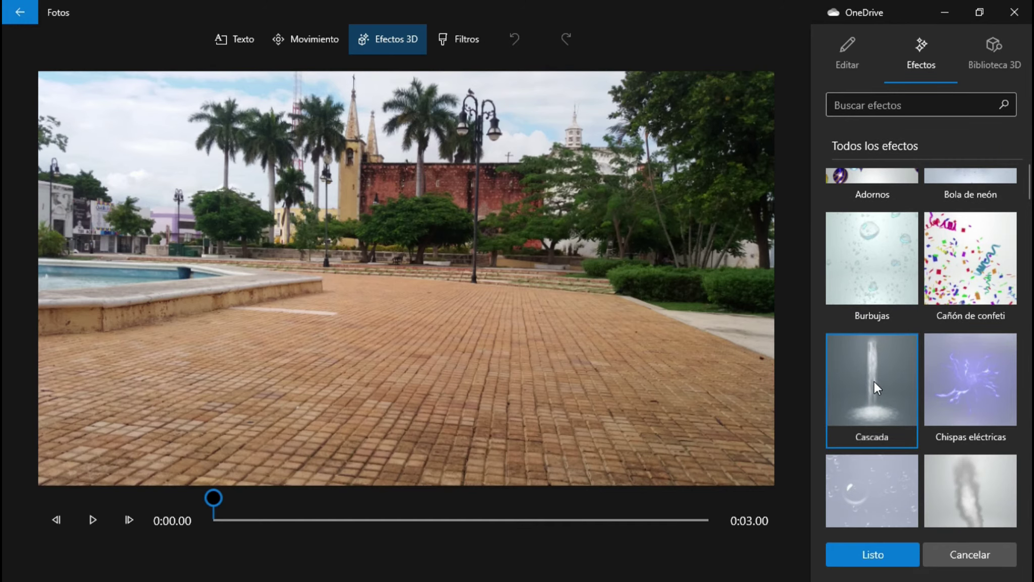
pyautogui.click(376, 215)
pyautogui.moveTo(341, 209); pyautogui.dragTo(101, 182)
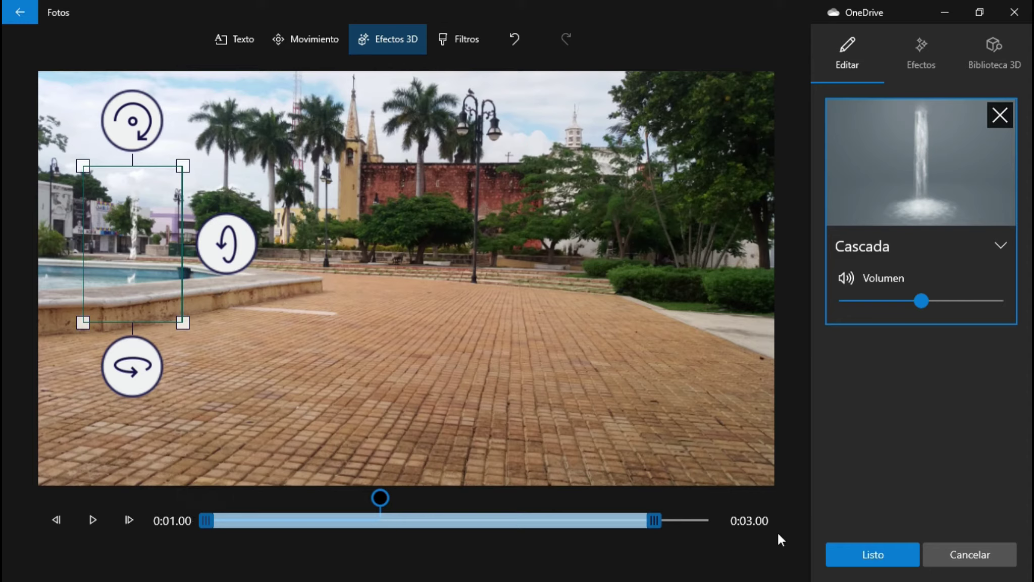
pyautogui.moveTo(919, 302); pyautogui.dragTo(947, 303)
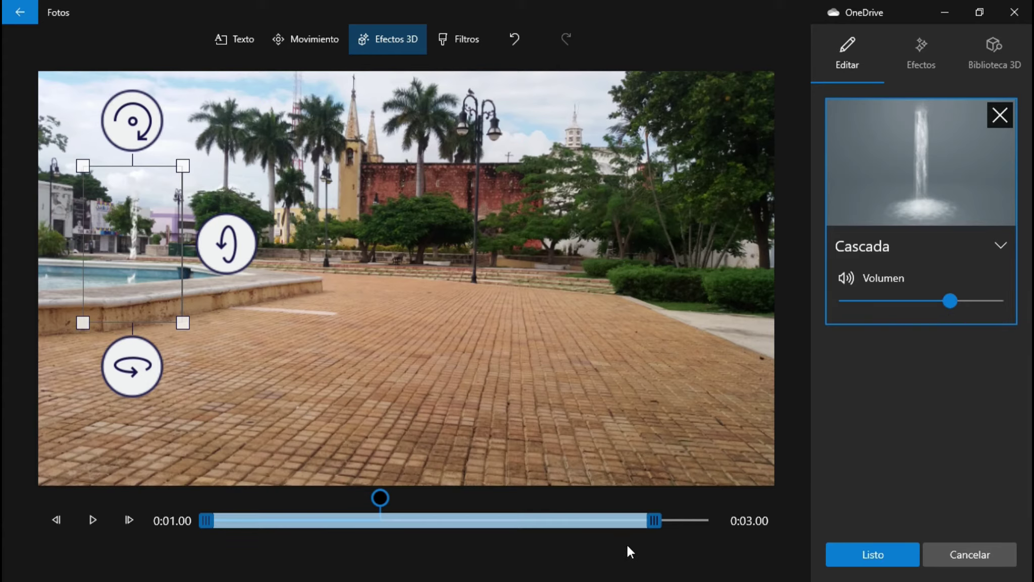
pyautogui.click(858, 554)
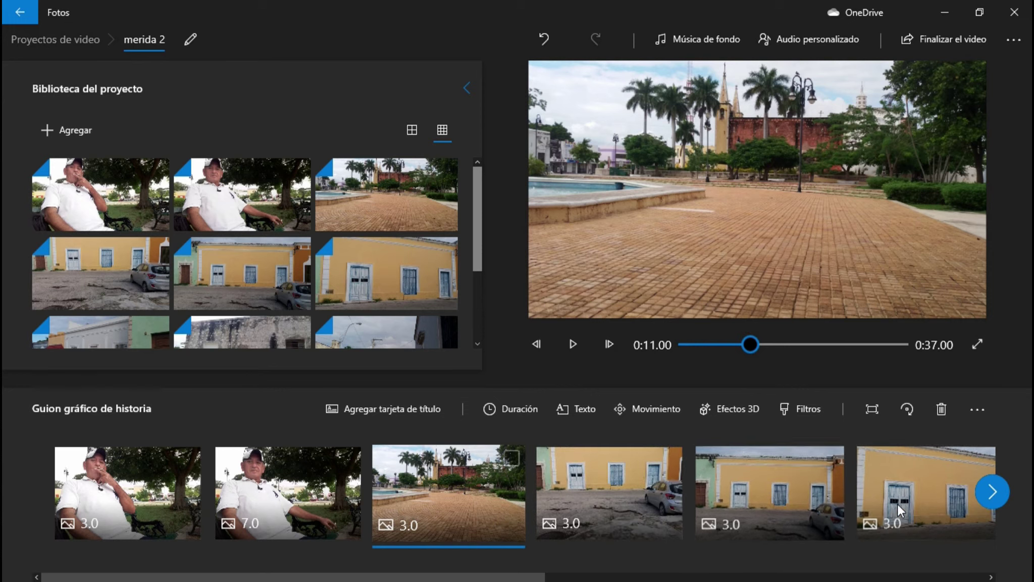
# - Set the duration of the last two storyboard photos, both showing the ornate palace facade, to 7 seconds each
pyautogui.click(993, 492)
pyautogui.click(993, 494)
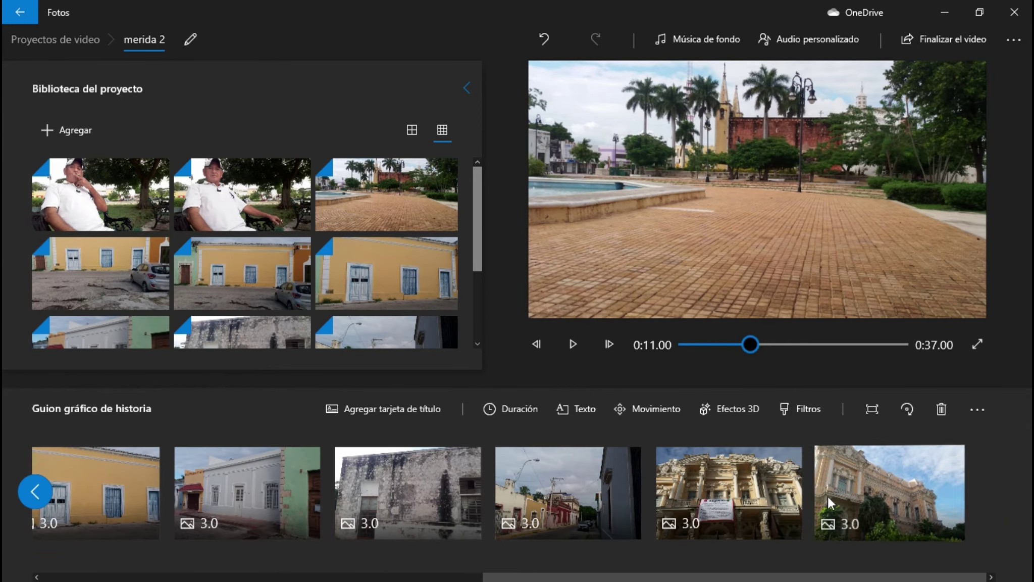
pyautogui.click(778, 490)
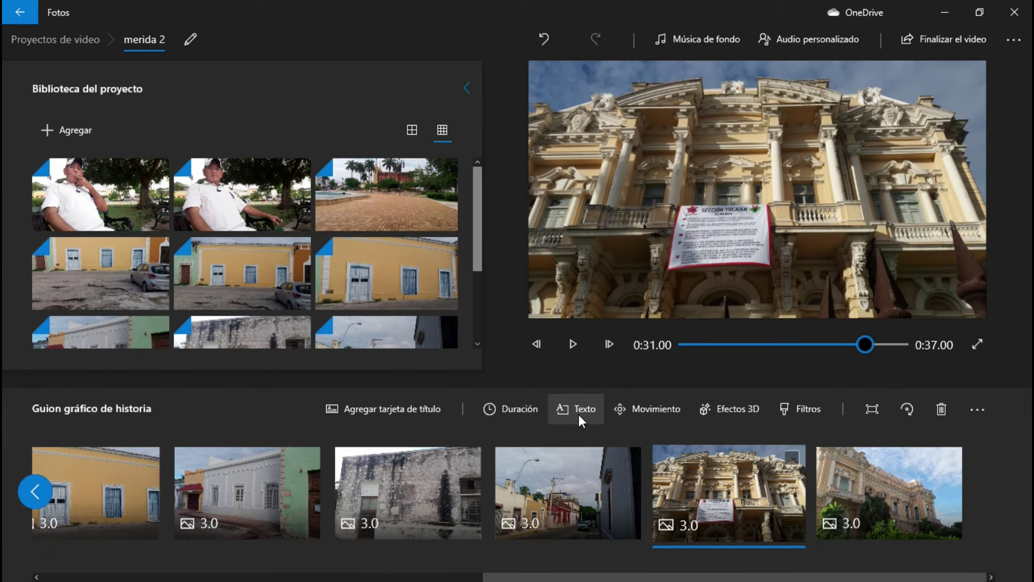
pyautogui.click(522, 411)
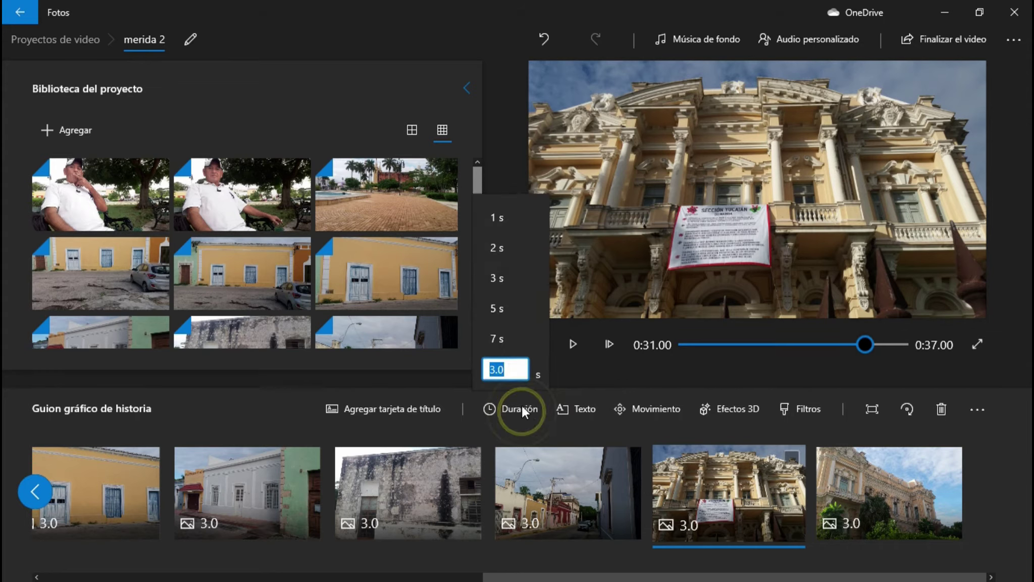
pyautogui.click(499, 340)
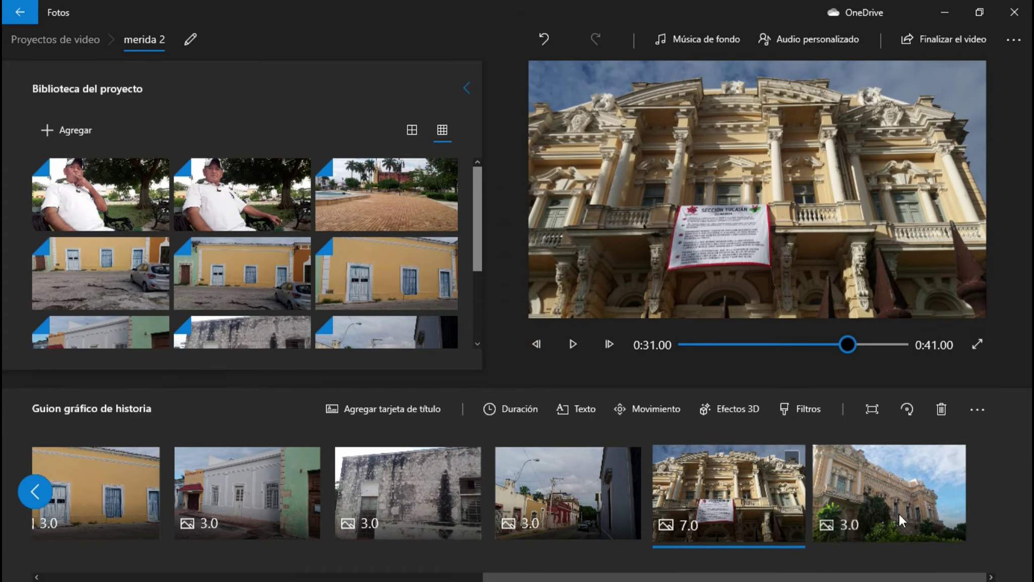
pyautogui.click(849, 479)
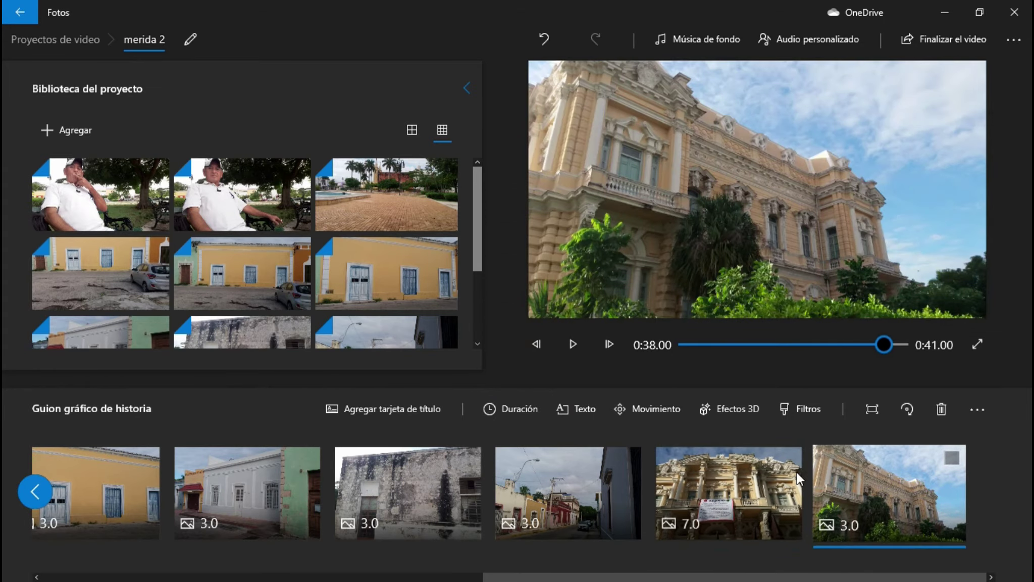
pyautogui.click(526, 408)
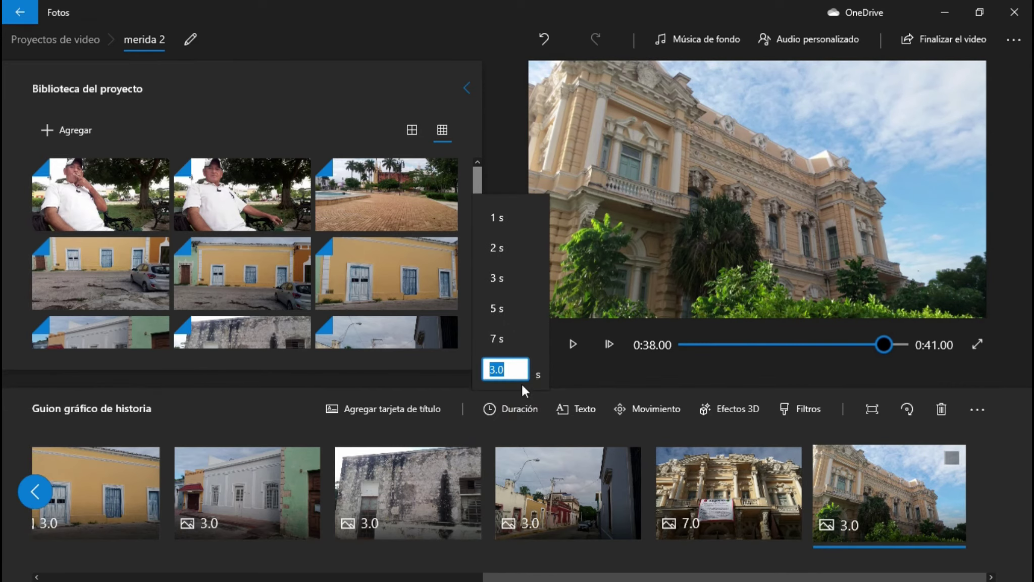
pyautogui.click(514, 340)
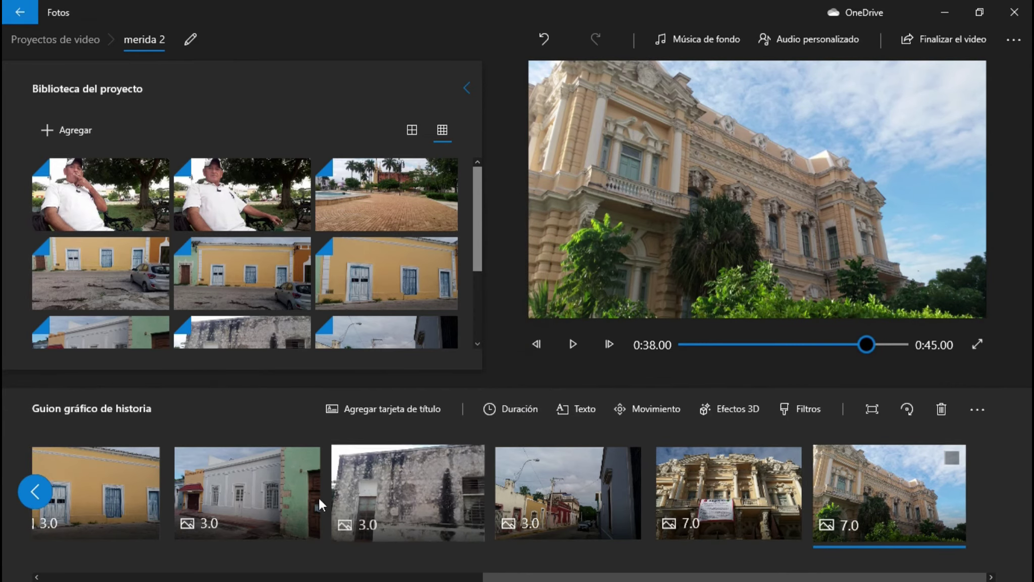
# - Add the text "que guapo soy" in the Simple style to the second storyboard photo
pyautogui.click(36, 487)
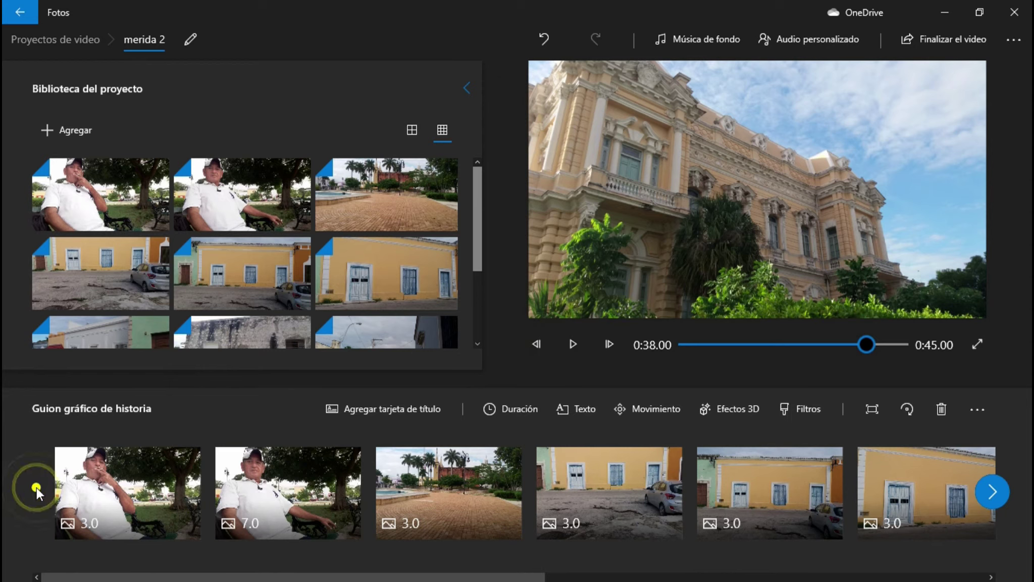
pyautogui.click(264, 502)
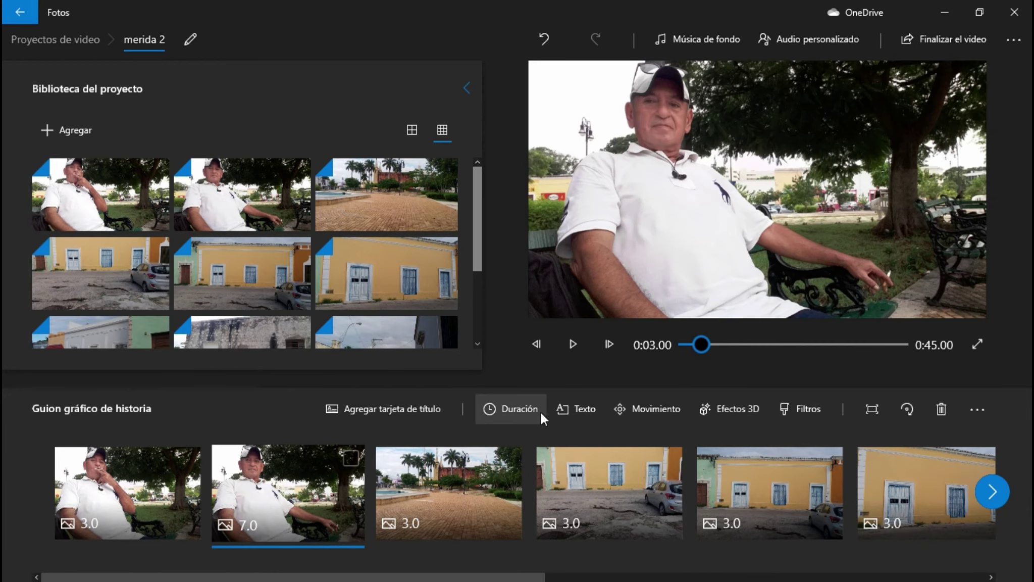
pyautogui.click(585, 411)
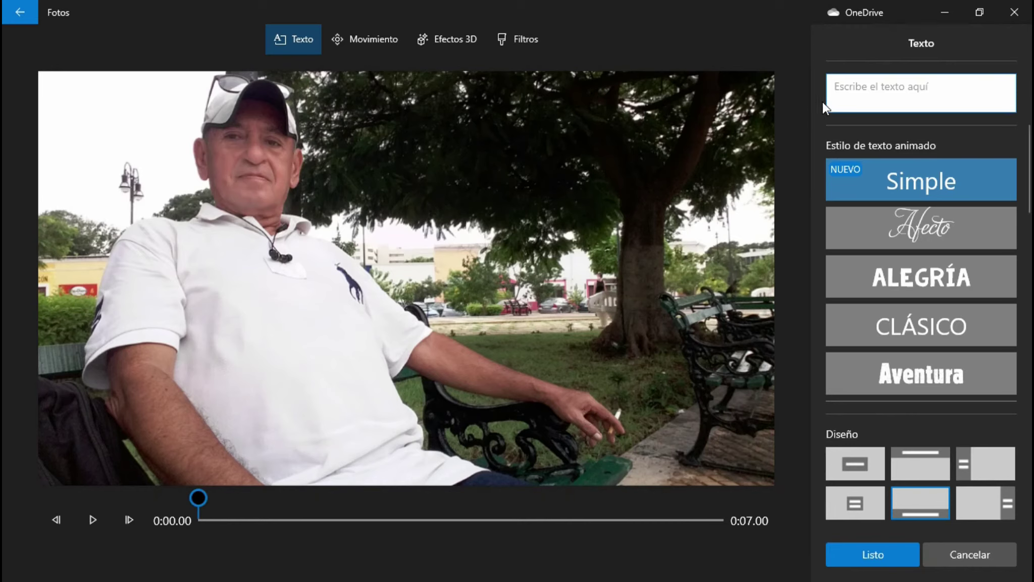
pyautogui.write('q')
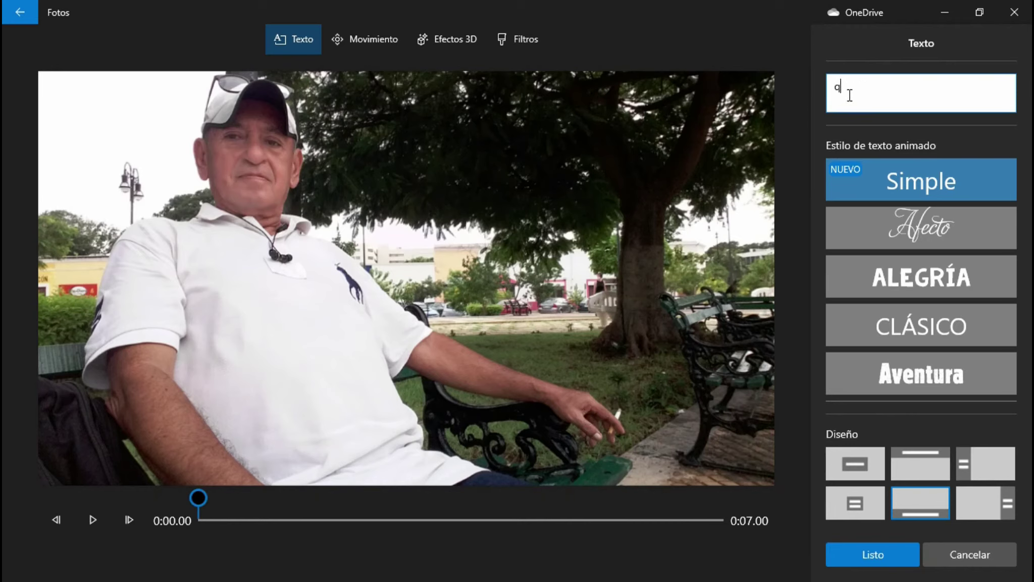
pyautogui.write('ued g')
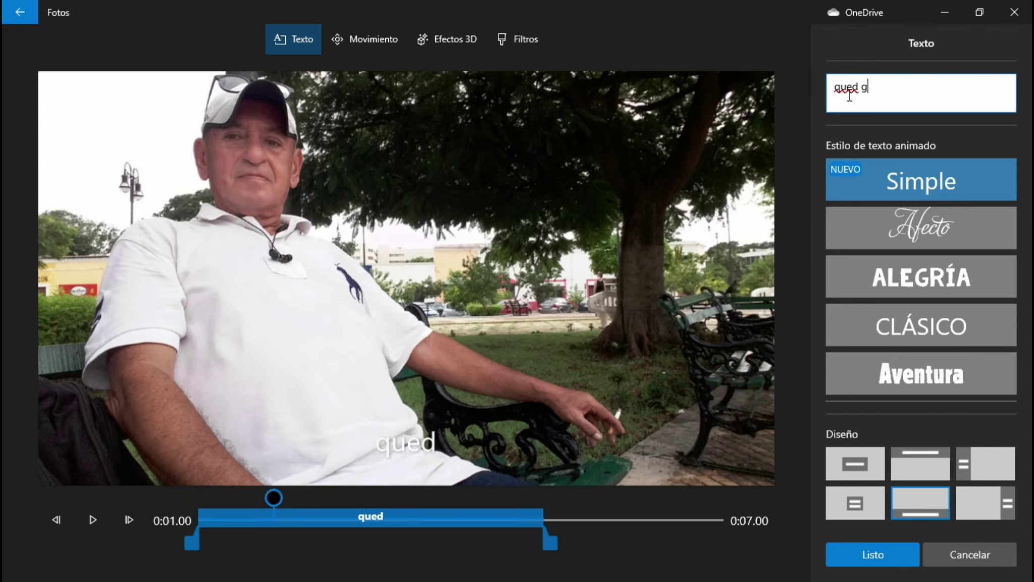
pyautogui.write('uapo soy')
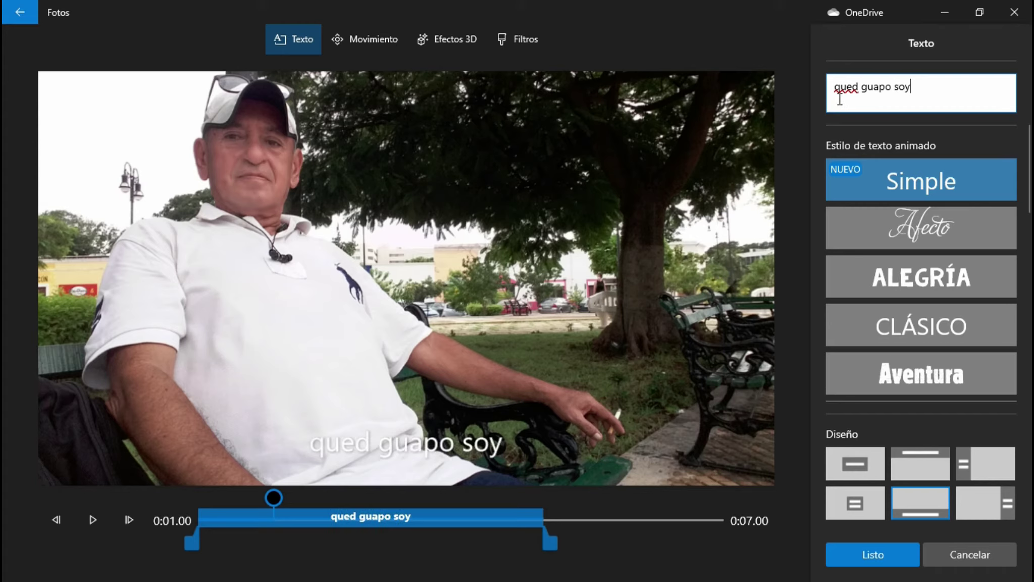
pyautogui.click(861, 86)
pyautogui.press('BackSpace')
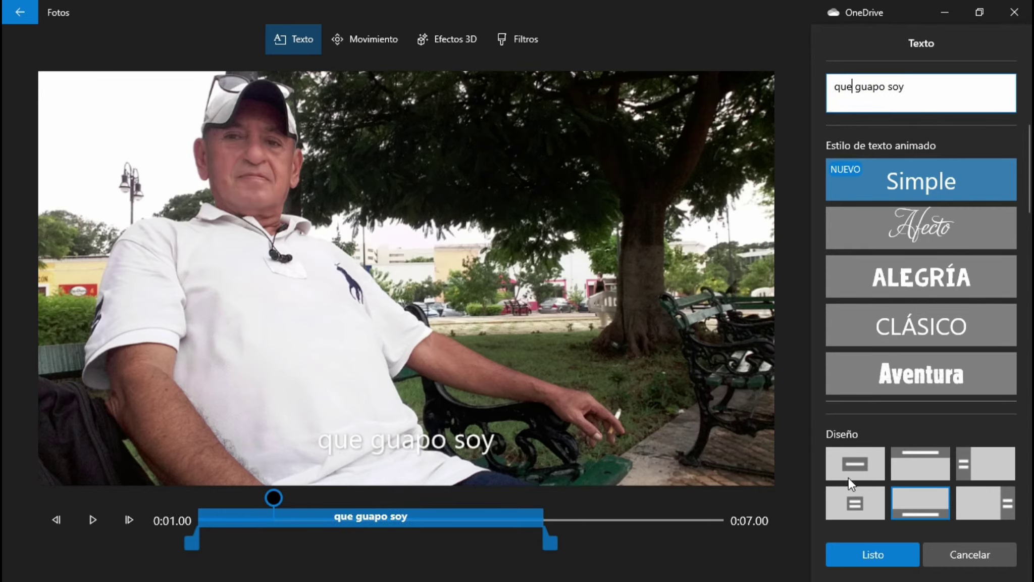
pyautogui.click(870, 555)
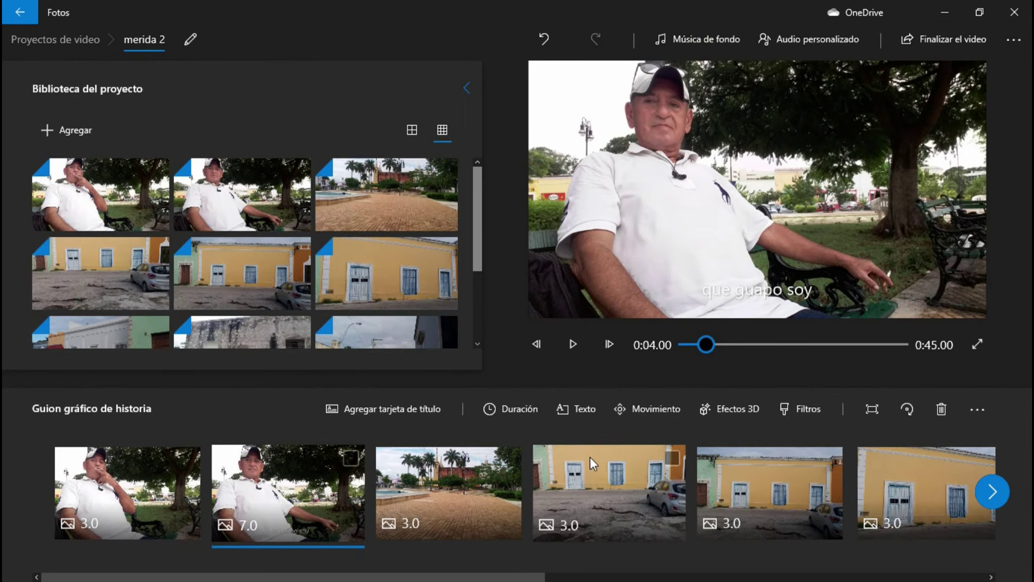
# - Set the background music to Caminata funky and synchronize the video with the music's beat
pyautogui.click(701, 40)
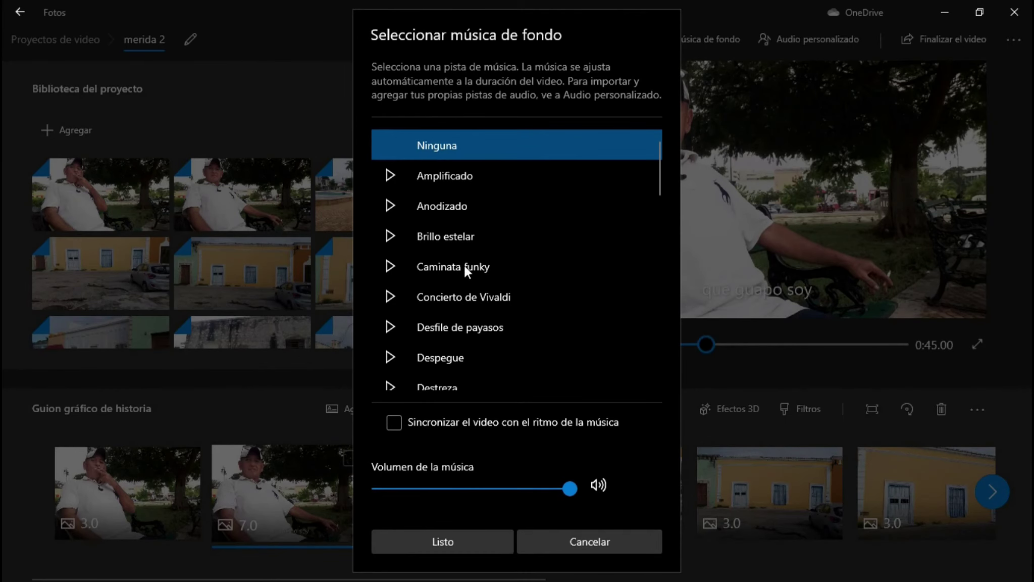
pyautogui.click(433, 269)
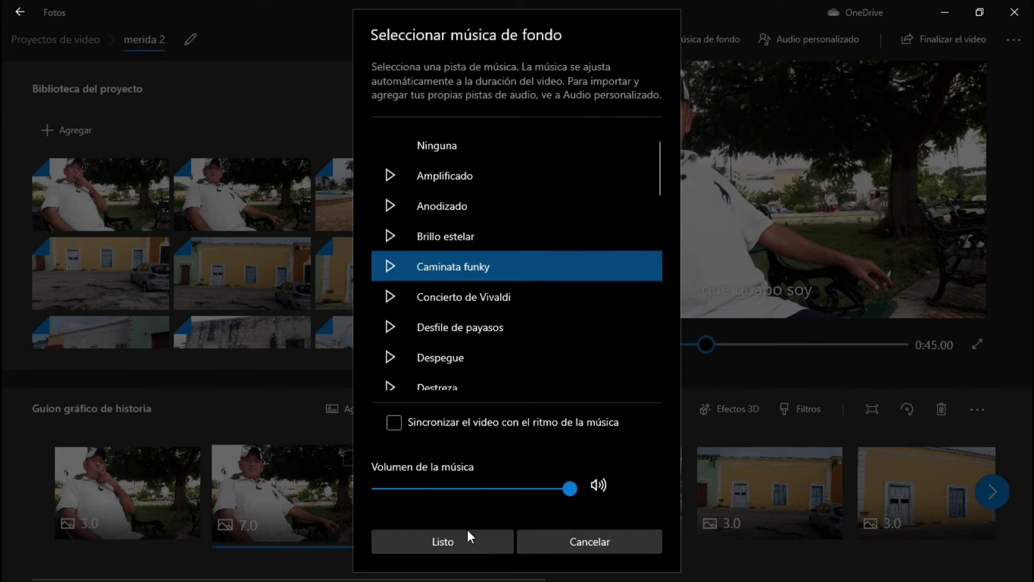
pyautogui.click(394, 422)
pyautogui.click(458, 543)
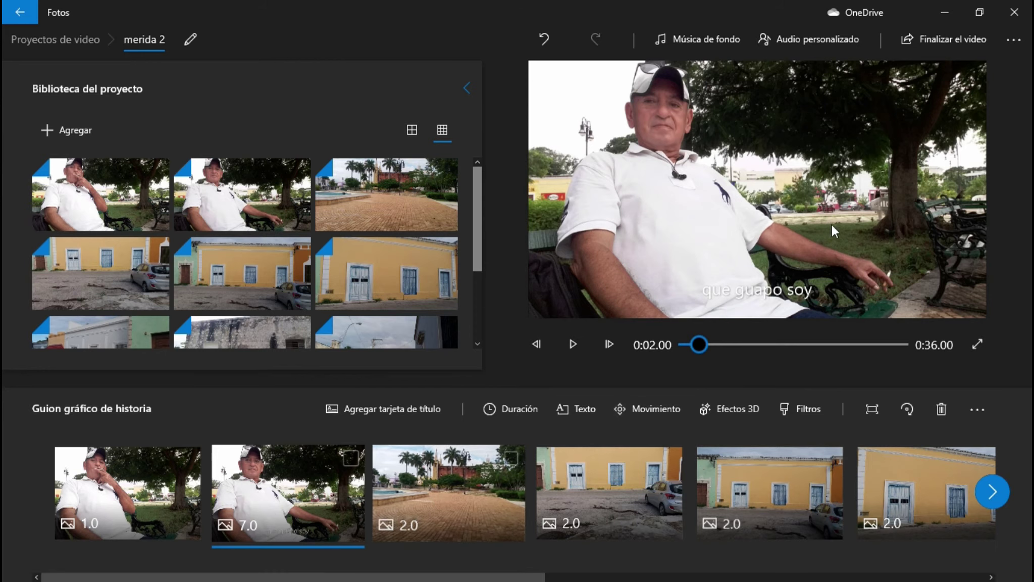
# - Export the finished video in Alta 1080p quality as merida 2.mp4 in the Videos folder
pyautogui.click(948, 39)
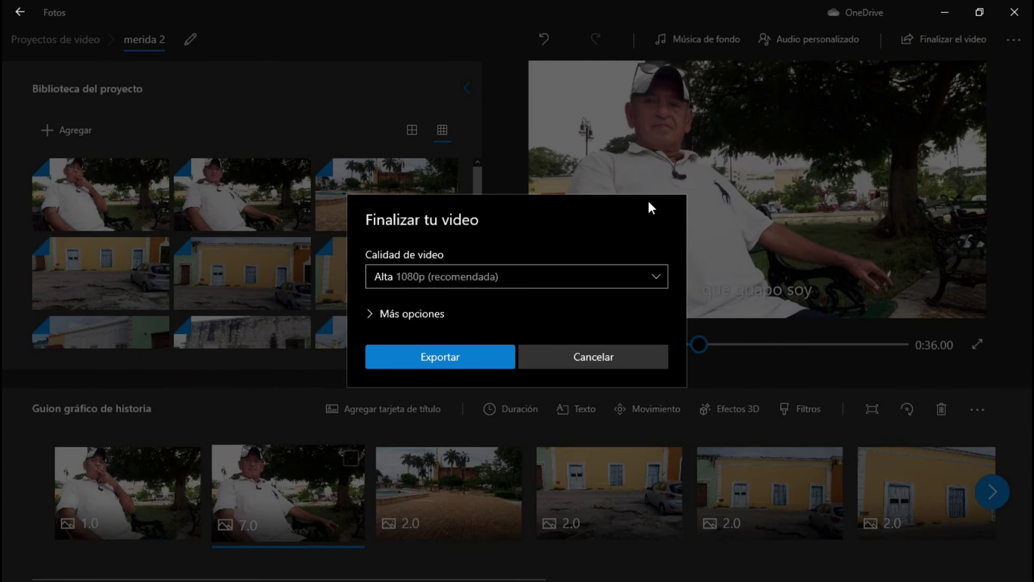
pyautogui.click(446, 357)
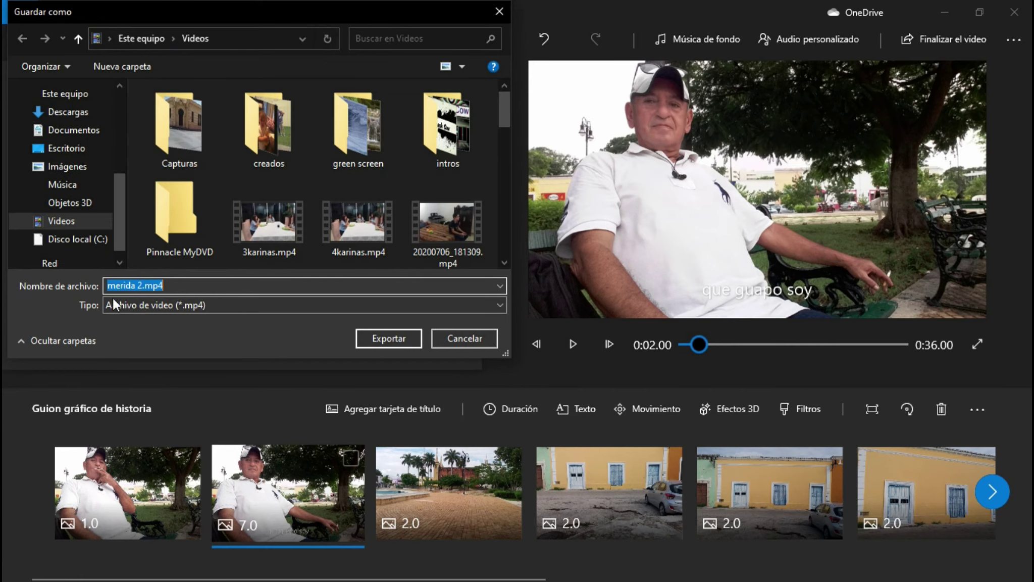
pyautogui.click(402, 338)
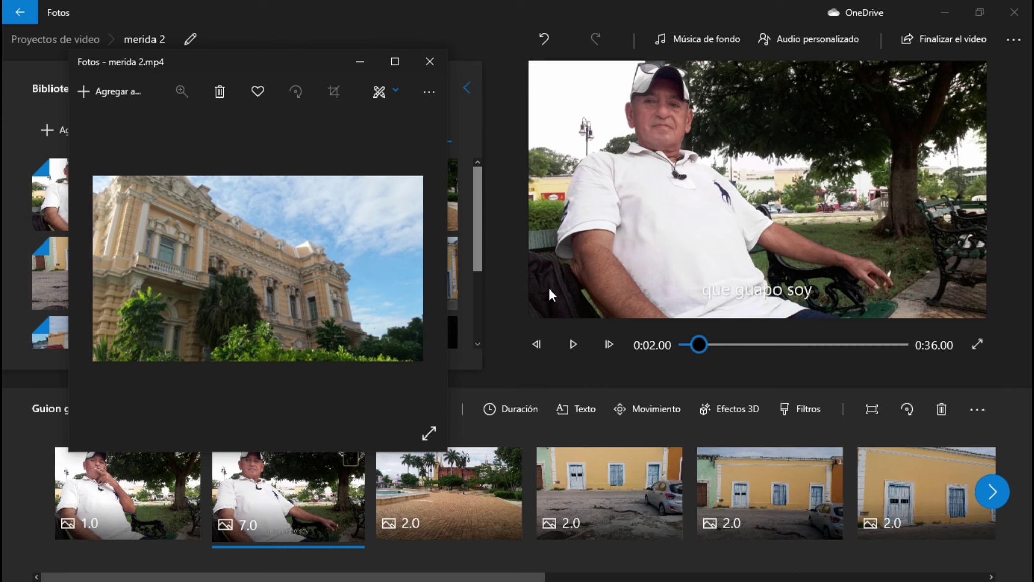
# - Minimize the project to review the exported merida 2.mp4, then close both the project and playback windows
pyautogui.click(940, 11)
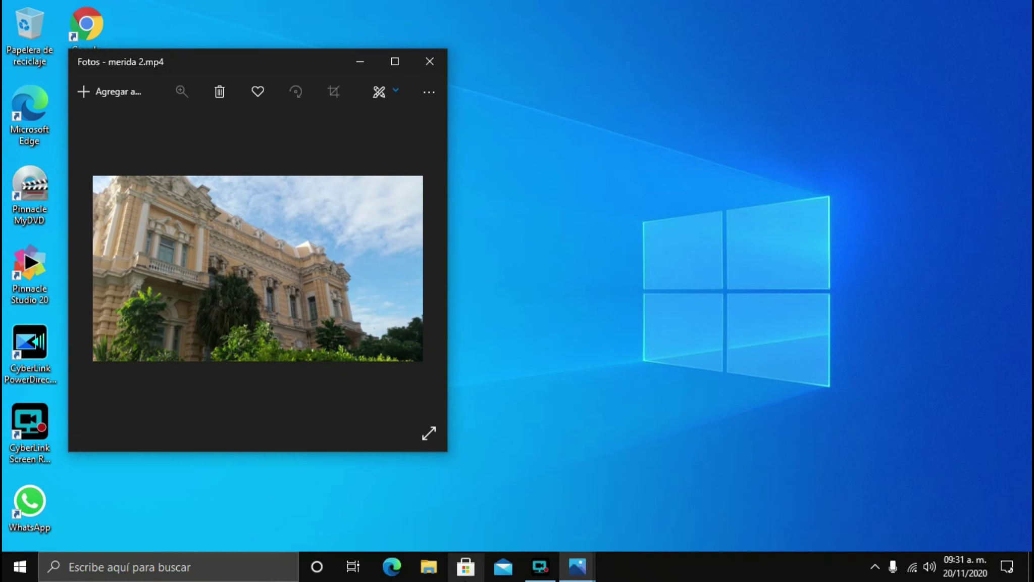
pyautogui.moveTo(576, 566)
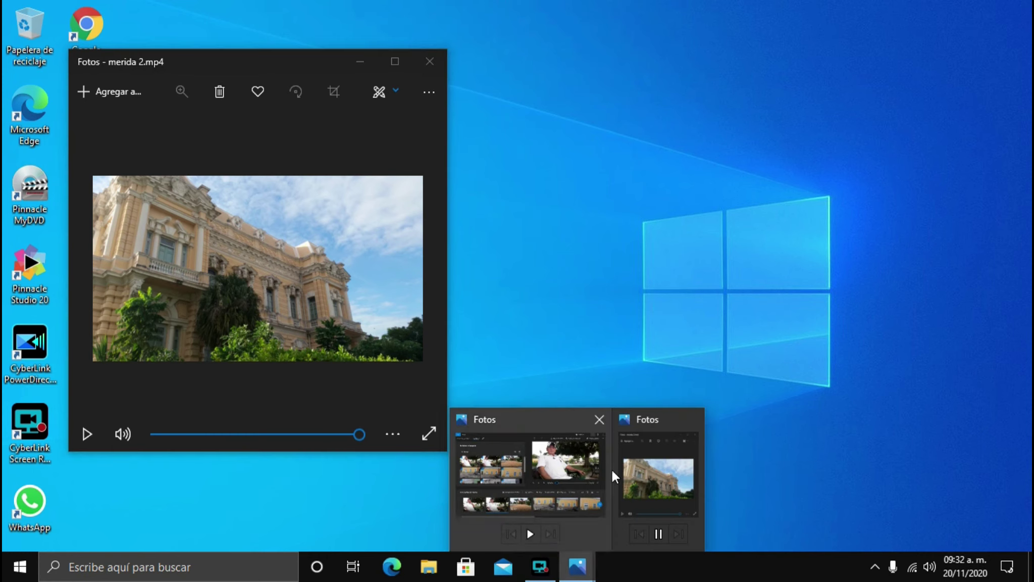
pyautogui.click(596, 491)
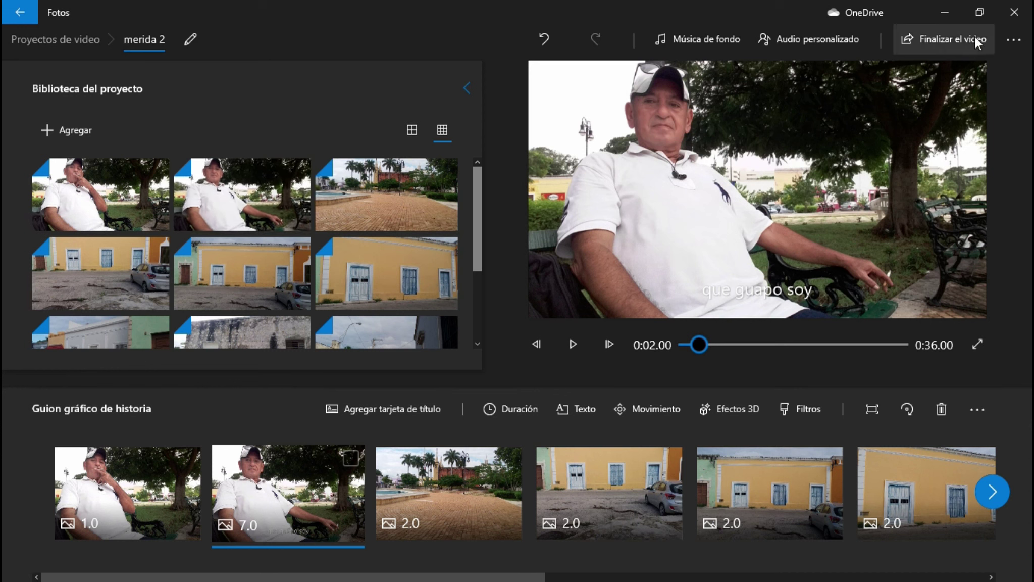
pyautogui.click(1015, 12)
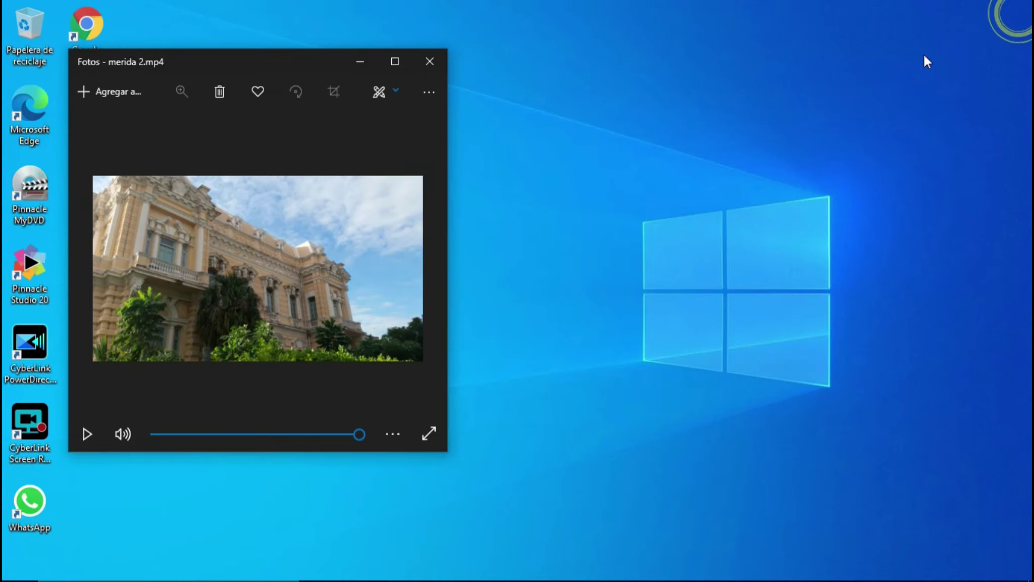
pyautogui.click(427, 62)
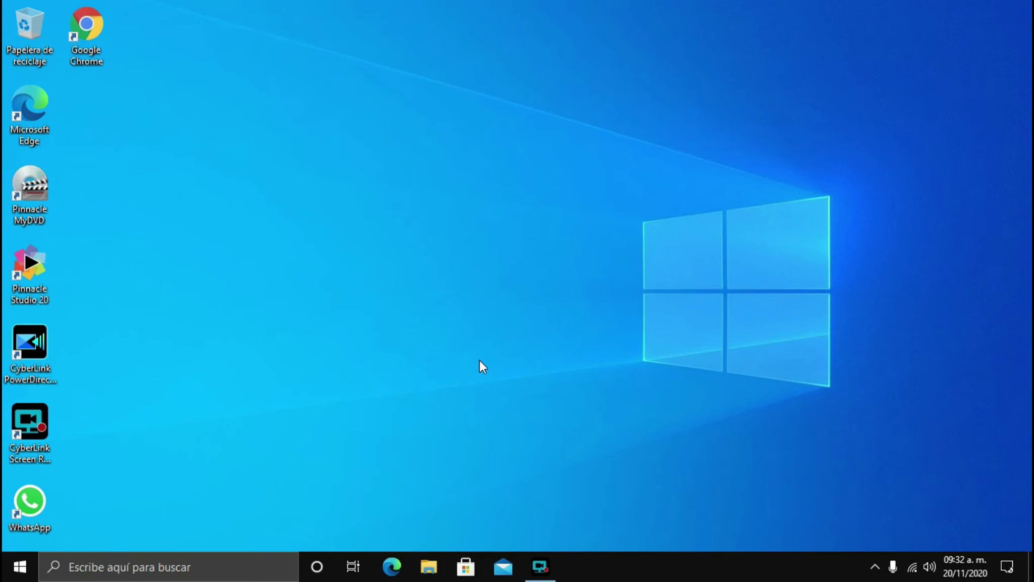